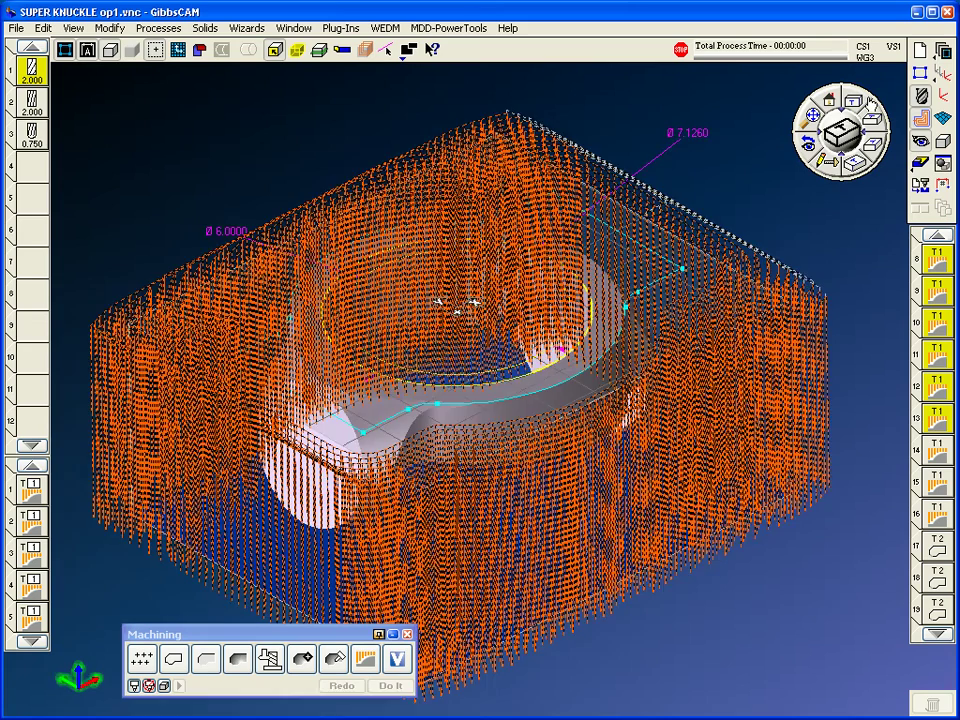
- View the plunge roughing toolpaths from the top, and clear the operation selection to show the bare knuckle model inside its stock outline
left_click(854, 101)
middle_click_drag(610, 417, 757, 233)
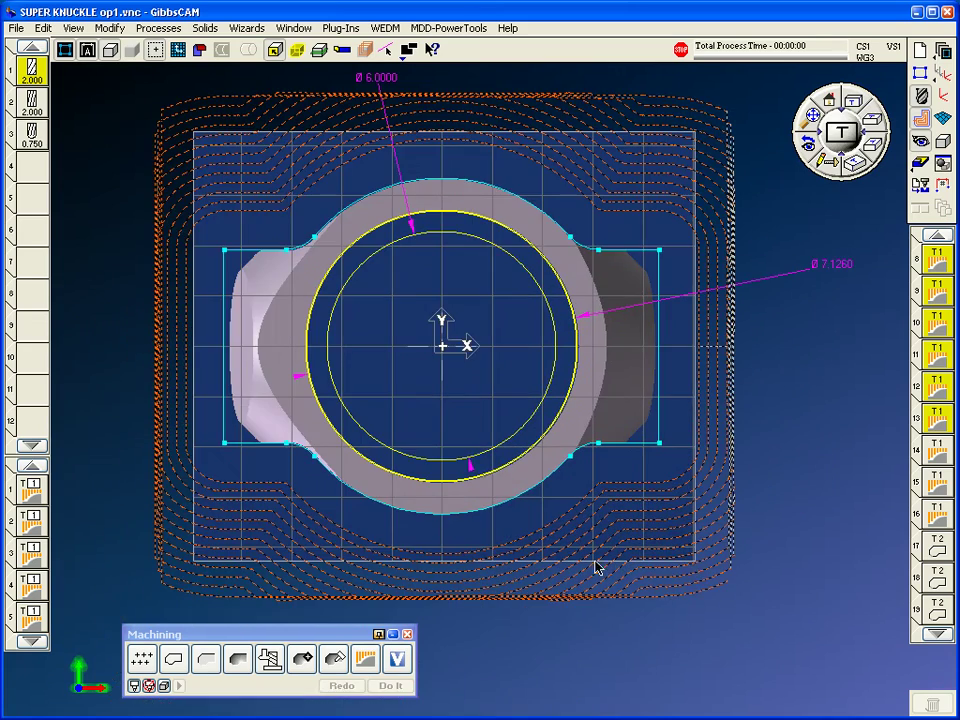
left_click(915, 243)
middle_click_drag(605, 560, 570, 457)
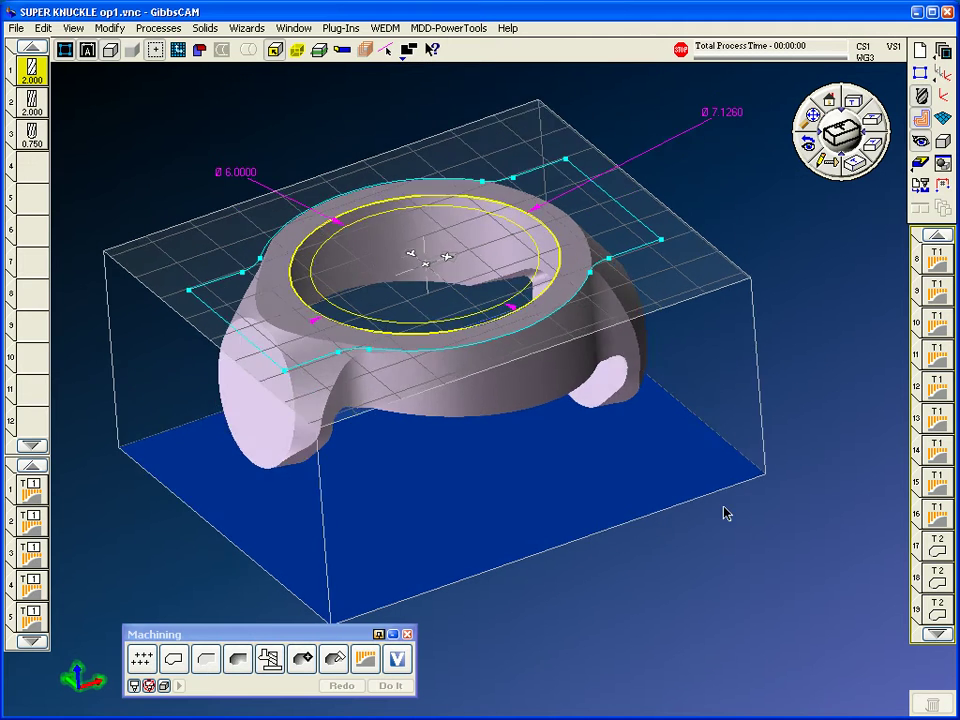
- Show the solid stock block with its central bore around the knuckle, deselect it and hide it again
left_click(943, 168)
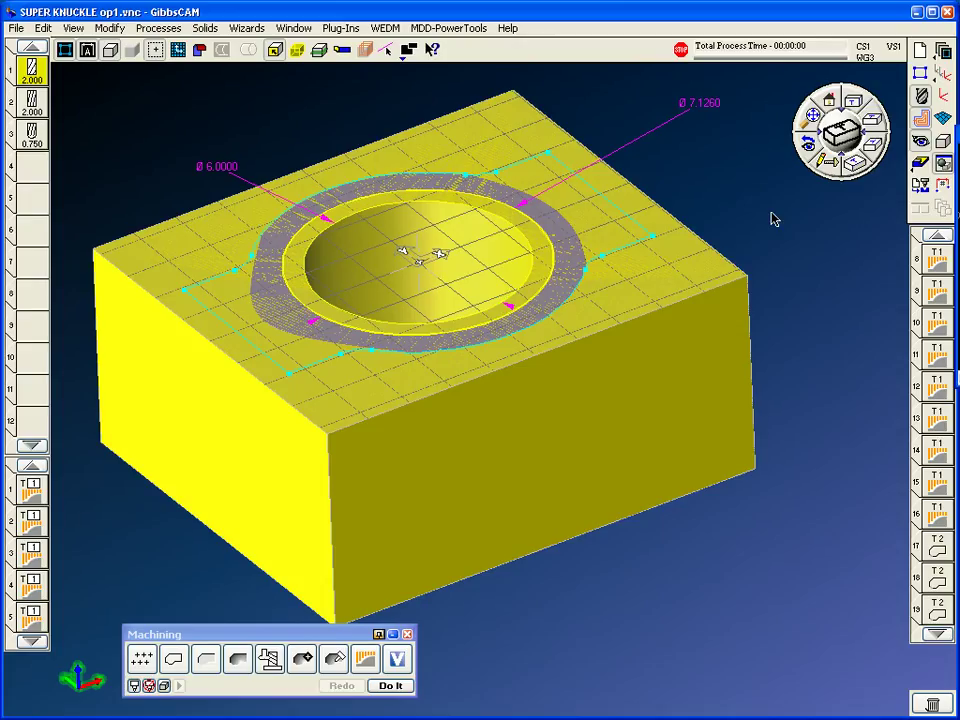
left_click(464, 207)
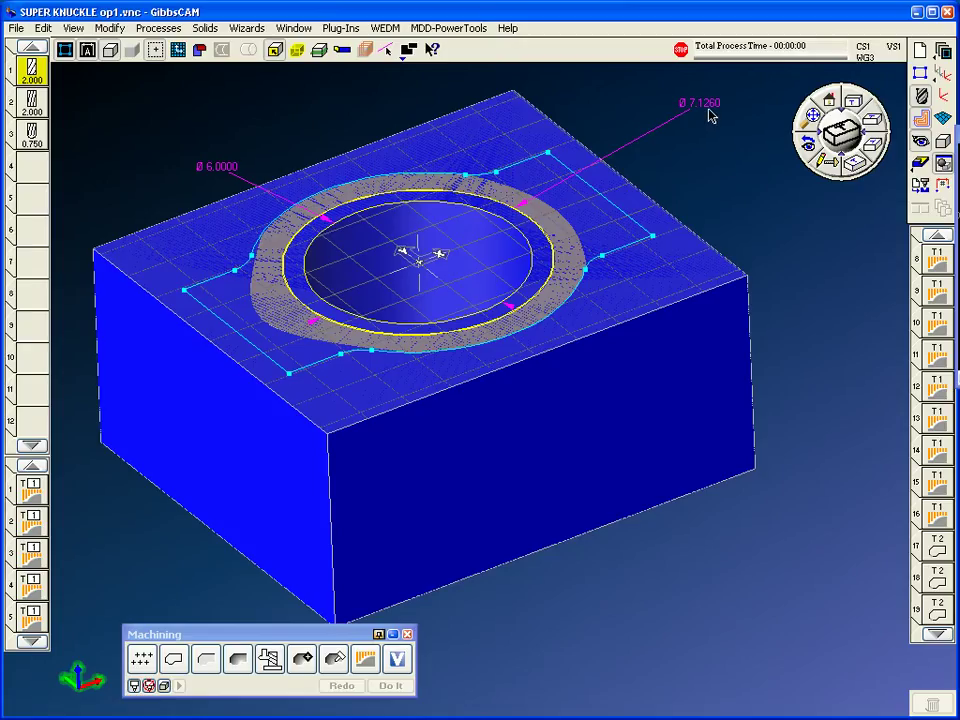
double_click(669, 289)
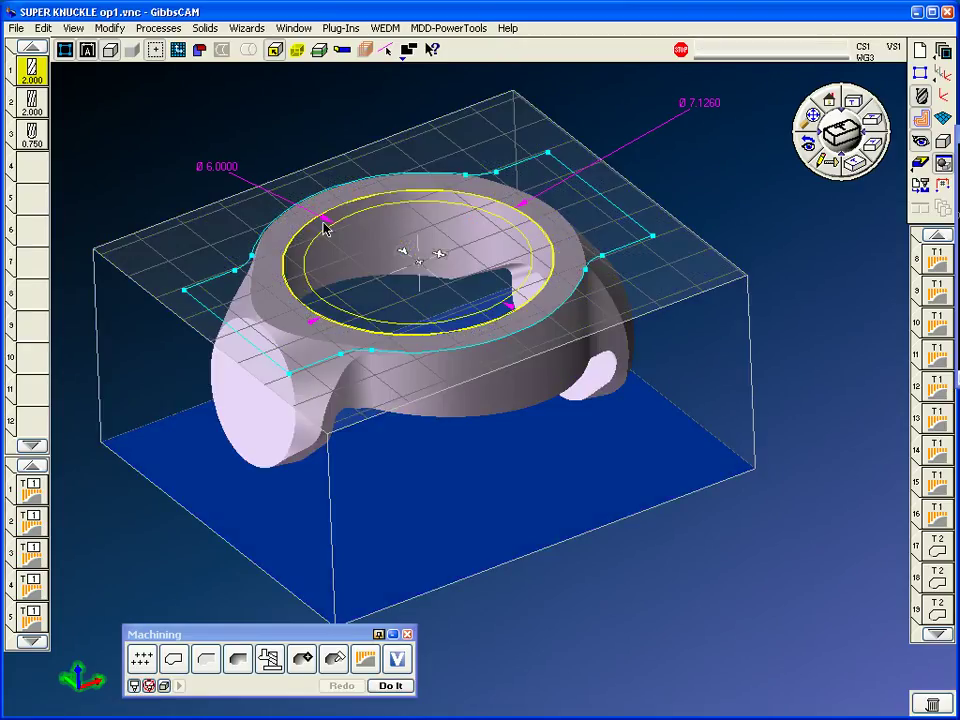
- Check the diameter of milling tool 1 in its tool definition and close the definition
double_click(38, 68)
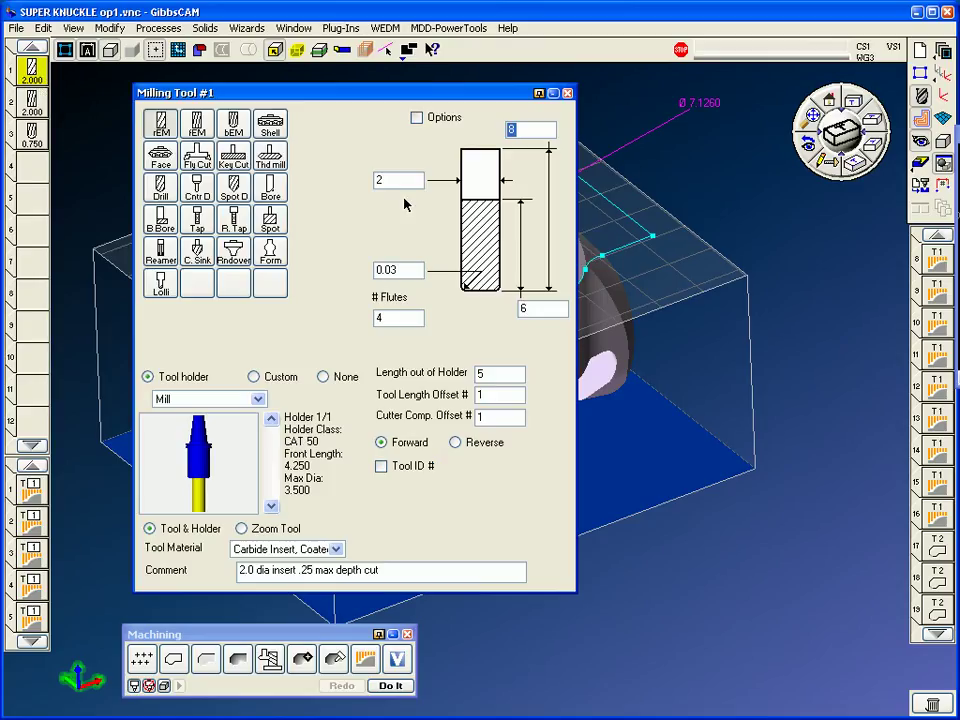
left_click(401, 183)
left_click(567, 93)
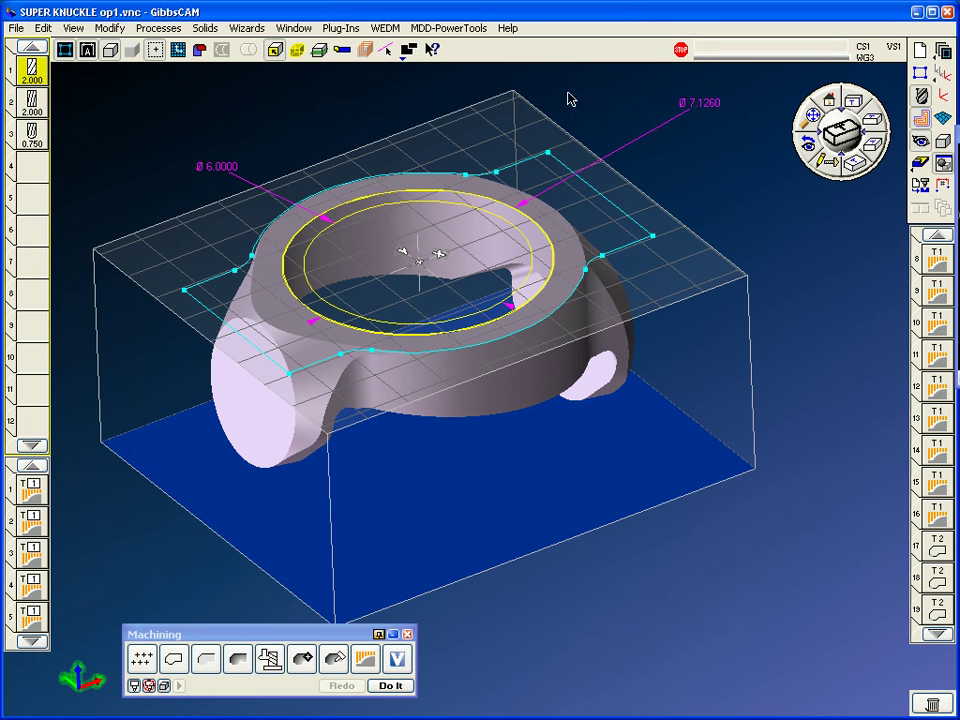
- Select plunge roughing operations 8 to 13 and inspect their toolpaths around the stock corner in the top view and at an angle
left_click(940, 265)
left_click(852, 101)
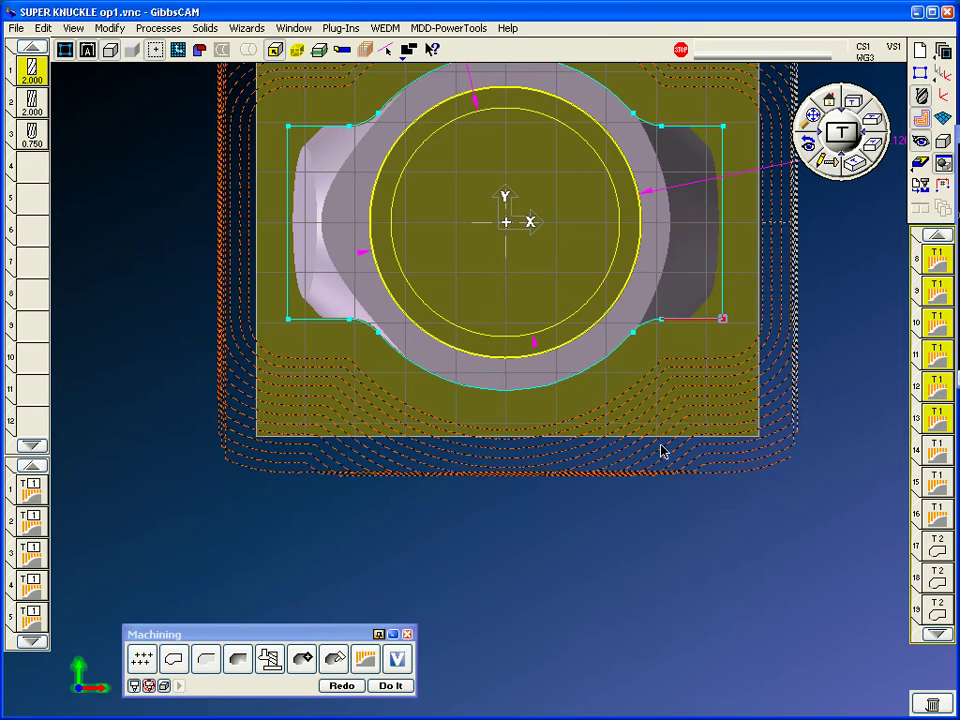
scroll(524, 524, "up", 1)
scroll(716, 482, "up", 3)
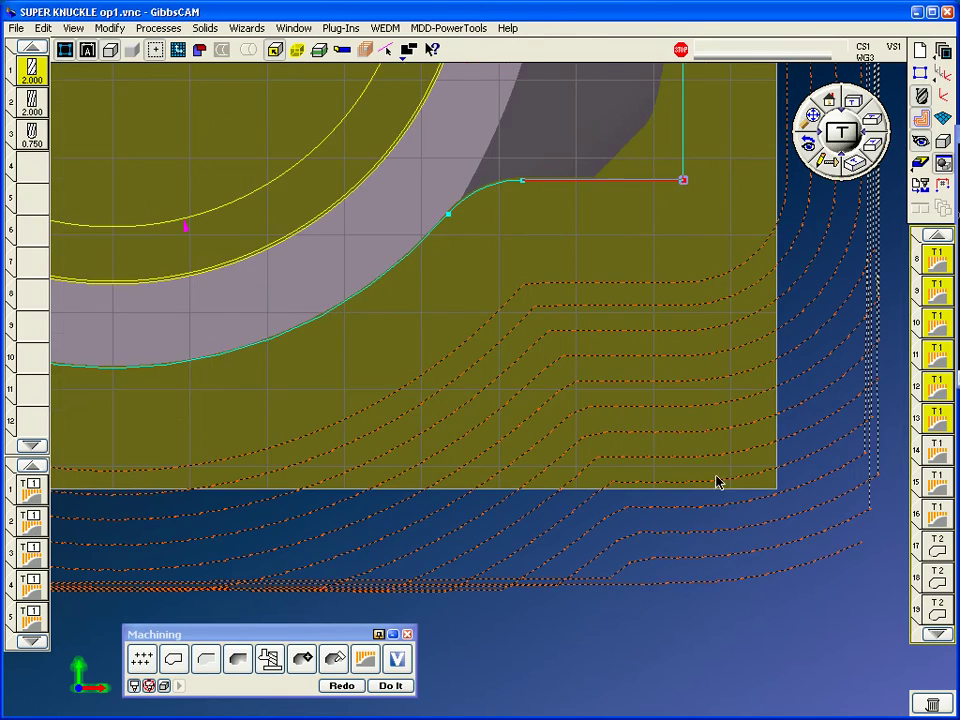
left_click(808, 120)
middle_click_drag(705, 440, 803, 252)
scroll(767, 369, "down", 5)
- Play the cut part simulation of the plunge roughing from the start at reduced speed, and return to the toolpath view
left_click(921, 163)
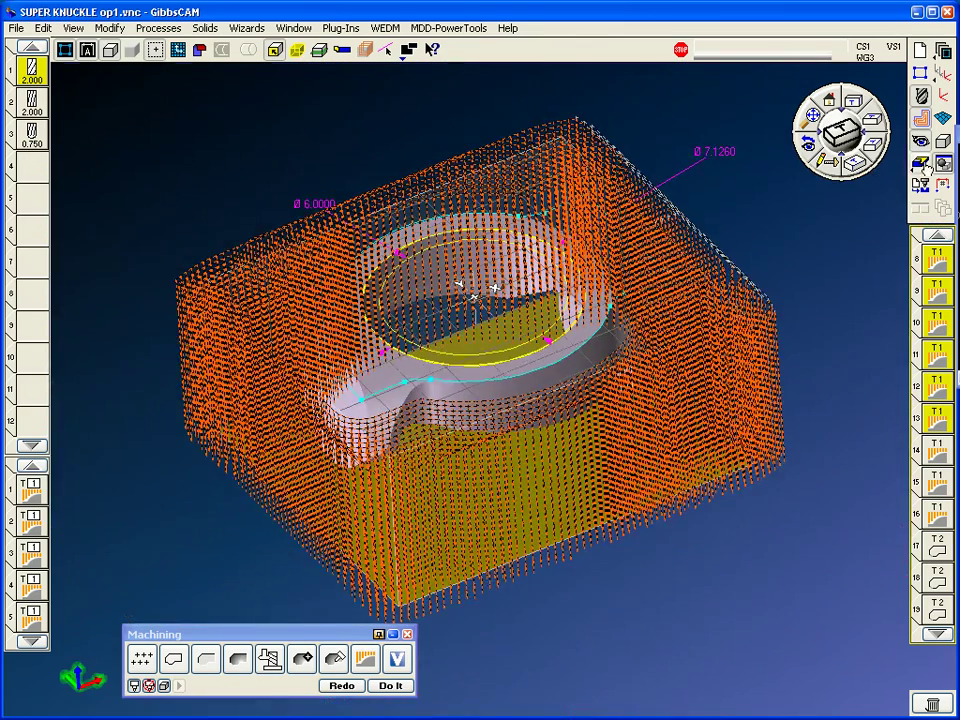
left_click(578, 119)
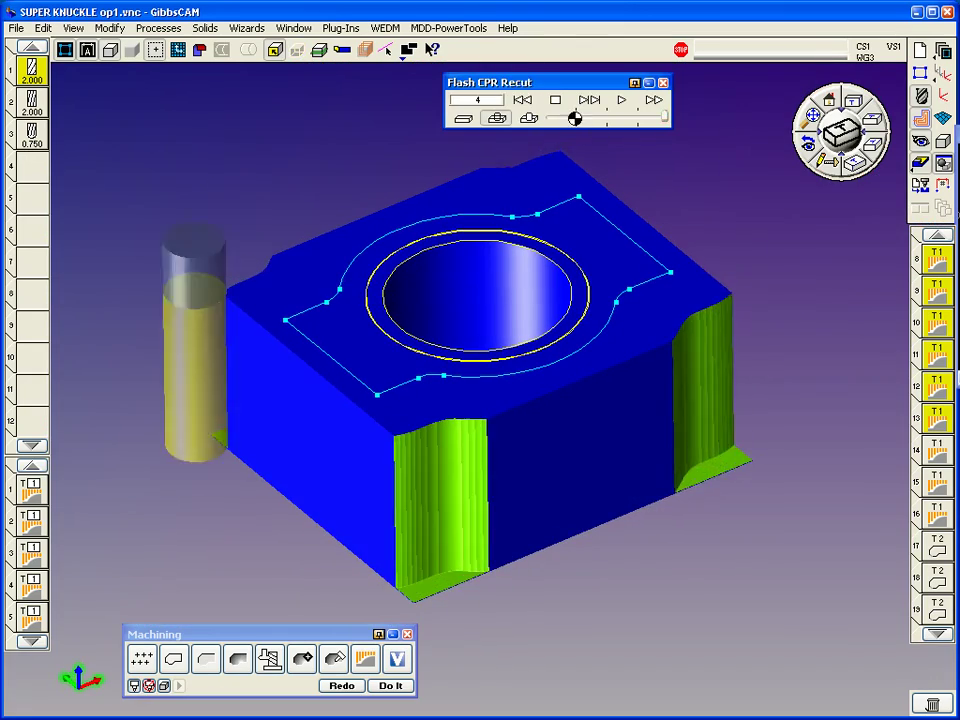
left_click(524, 102)
left_click(622, 102)
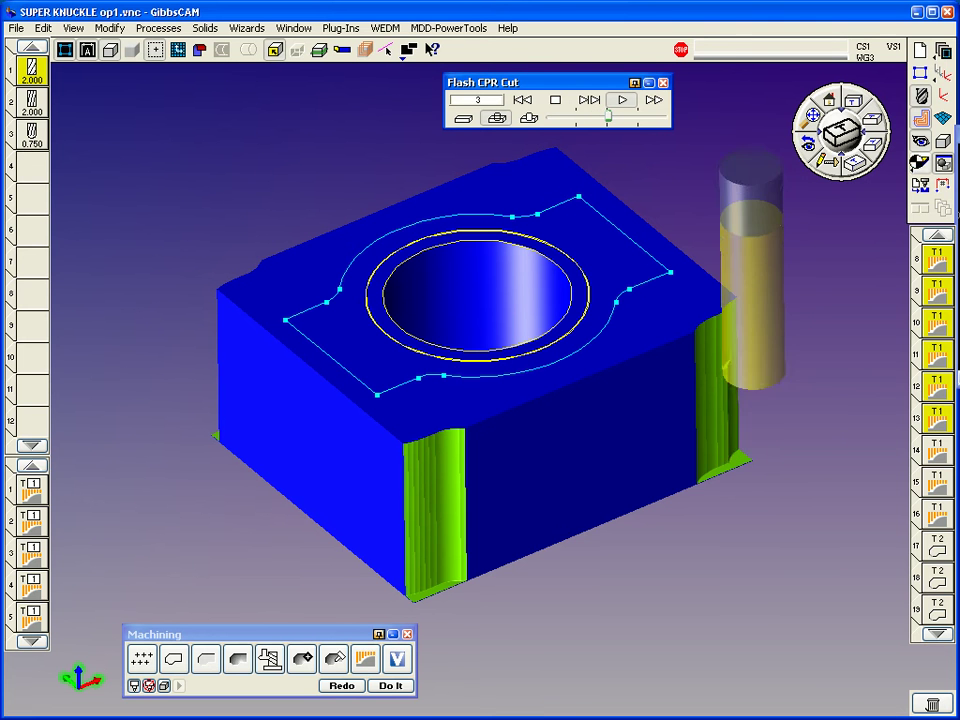
left_click(919, 166)
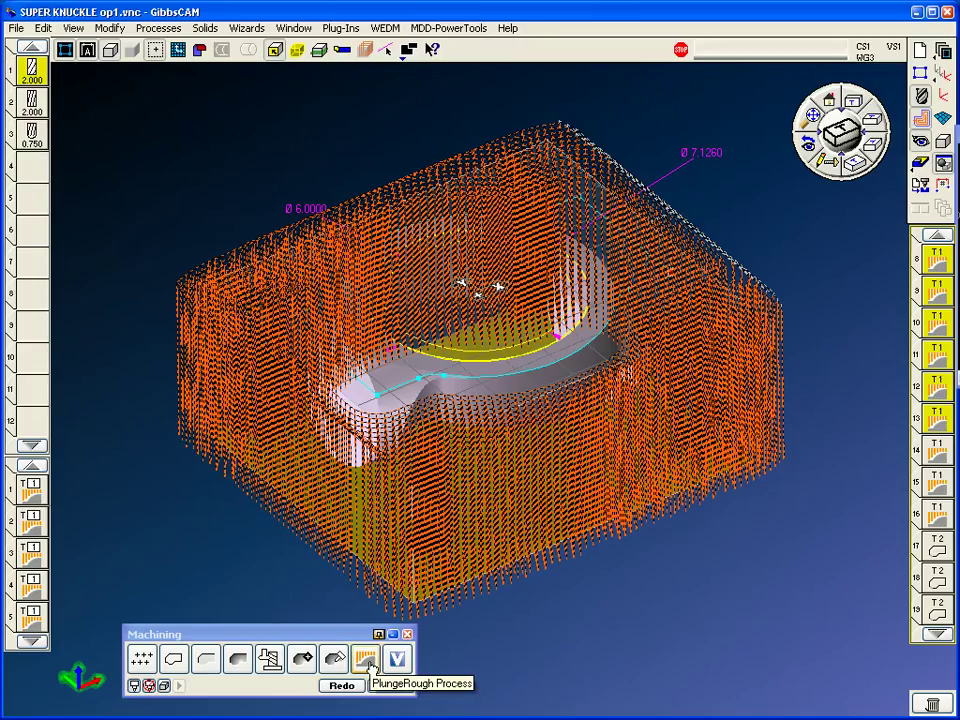
- Open plunge roughing process 1 and review its toolpath layout choices and depth settings
double_click(31, 488)
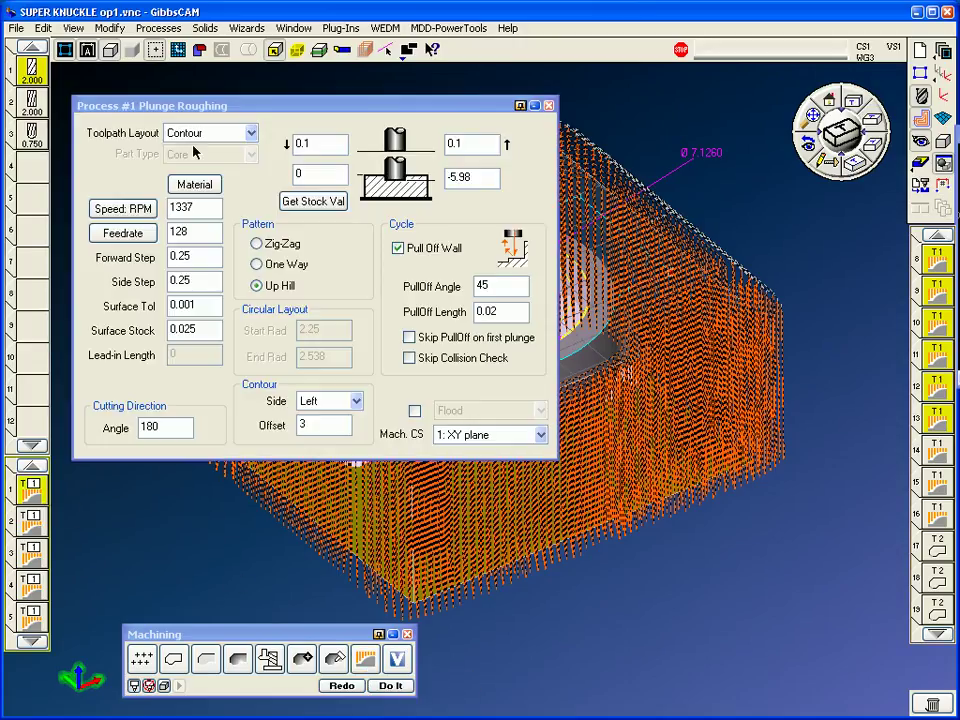
left_click(233, 134)
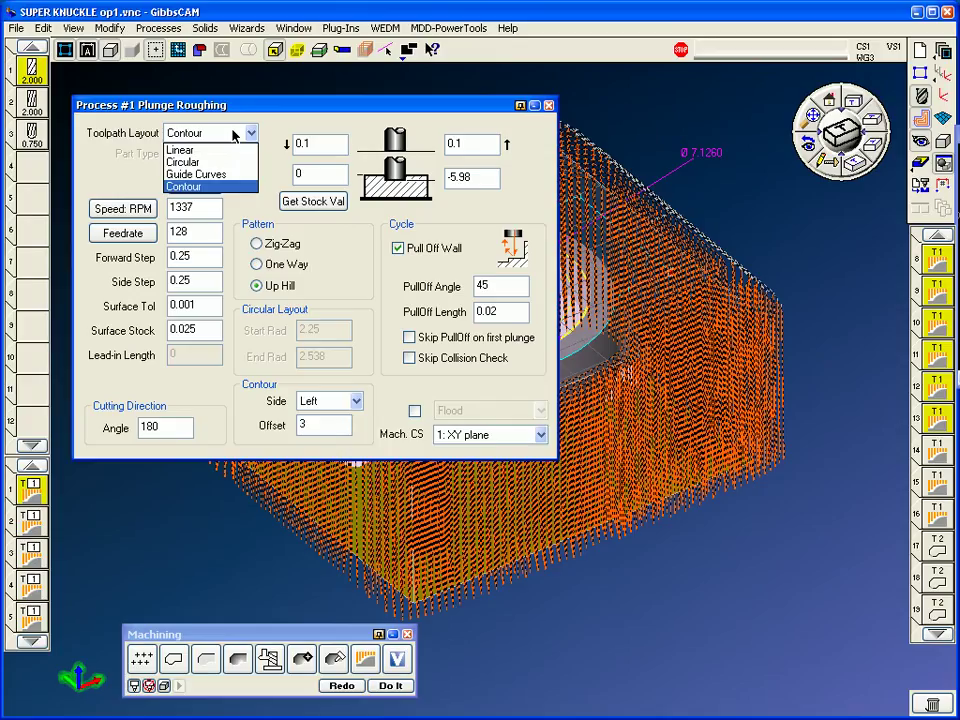
left_click(233, 134)
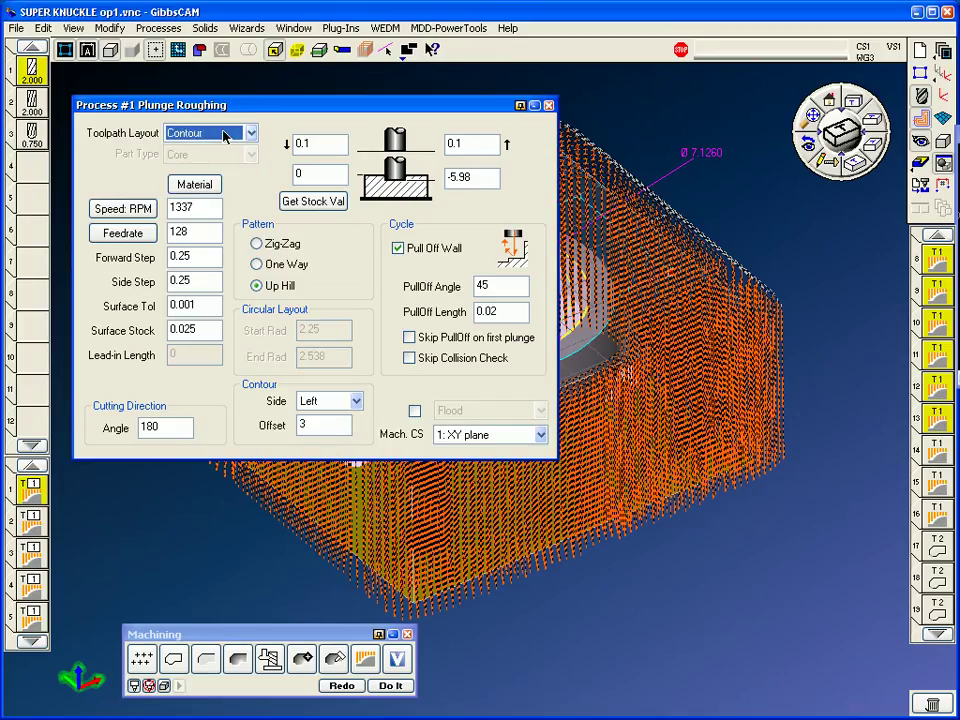
left_click(478, 182)
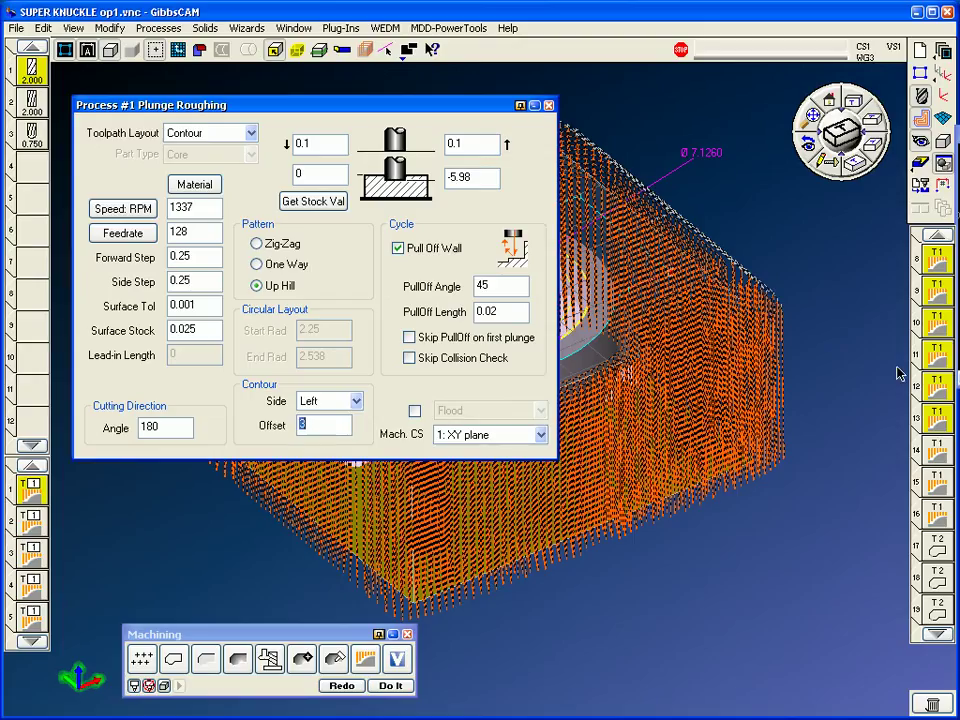
- Display only operation 1's toolpath and examine its corner plunges from the top and at an angle
left_click(938, 235)
left_click(937, 259)
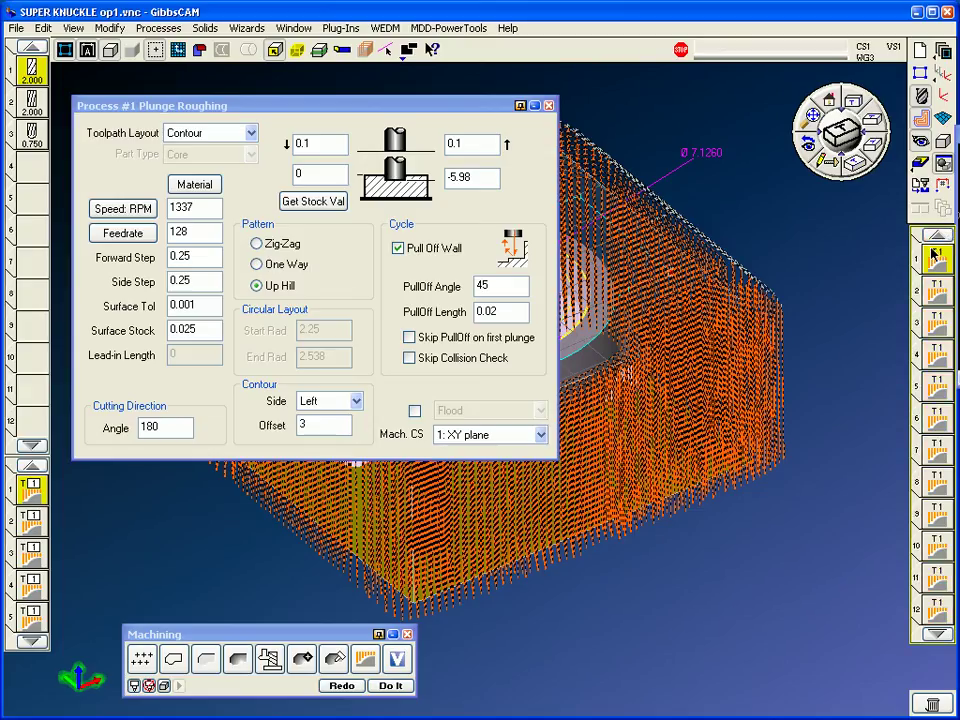
left_click(828, 163)
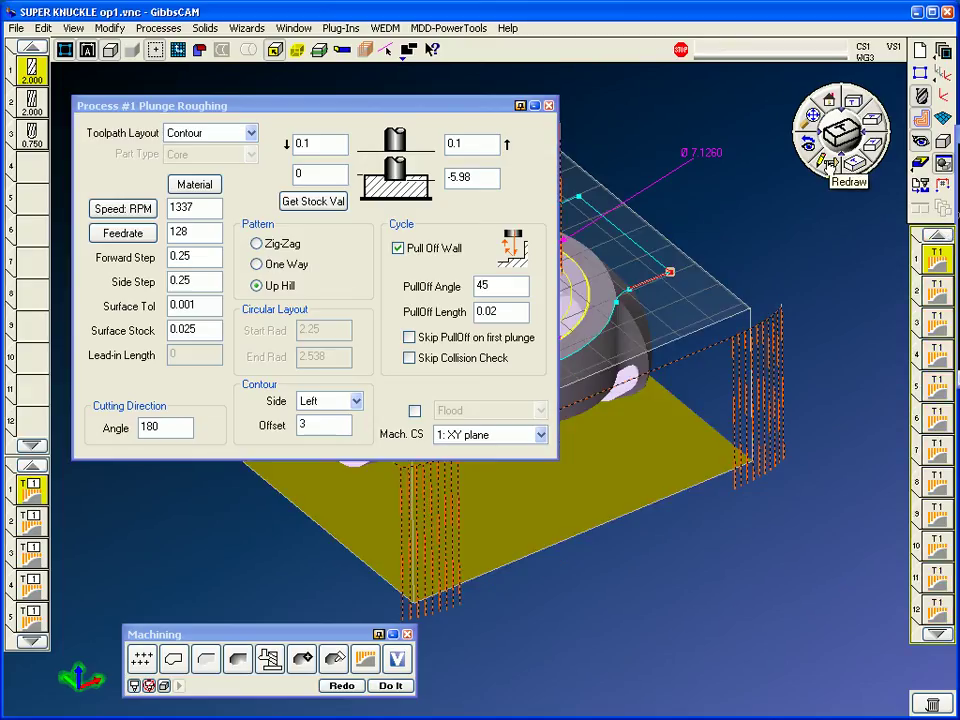
left_click(854, 101)
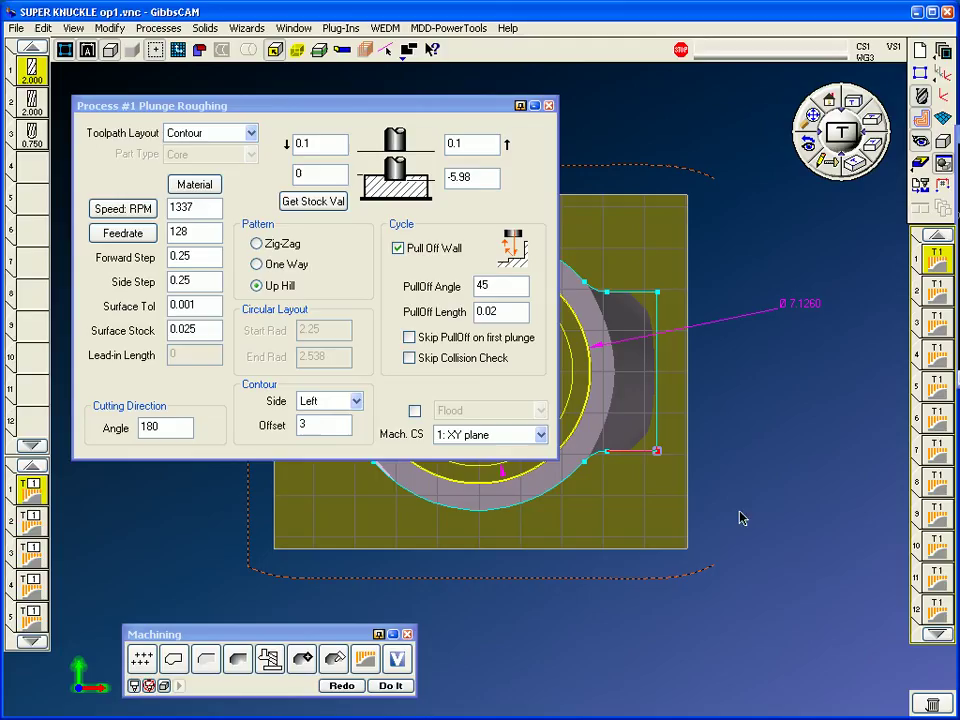
middle_click_drag(719, 572, 685, 459)
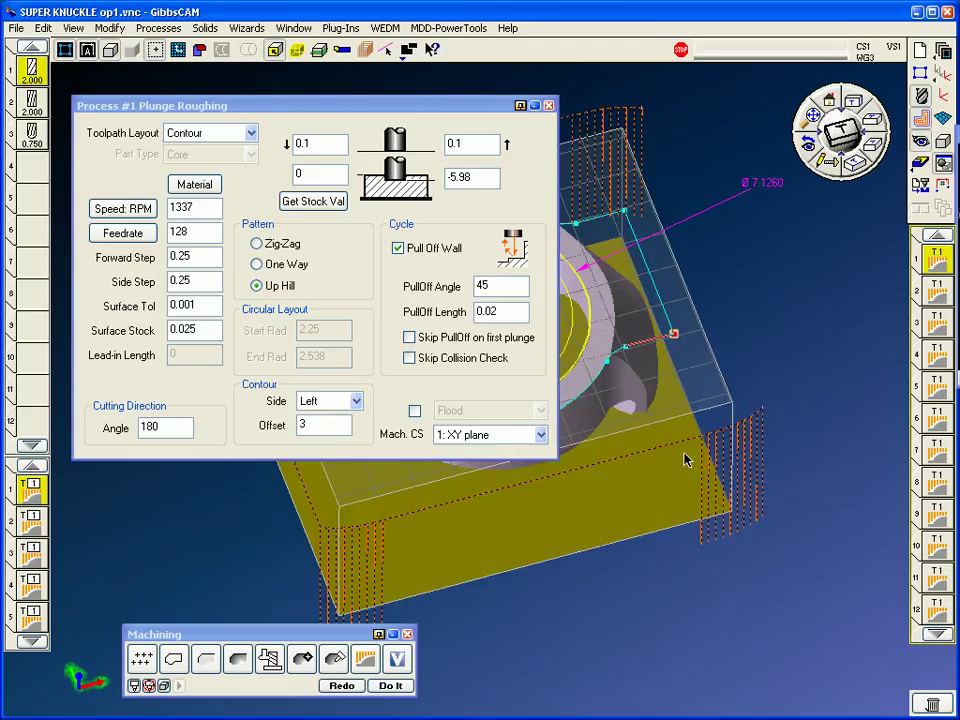
- Review the contour offset of plunge roughing process 2, and display the toolpaths of operations 2, 3 and 4 in turn
left_click(30, 520)
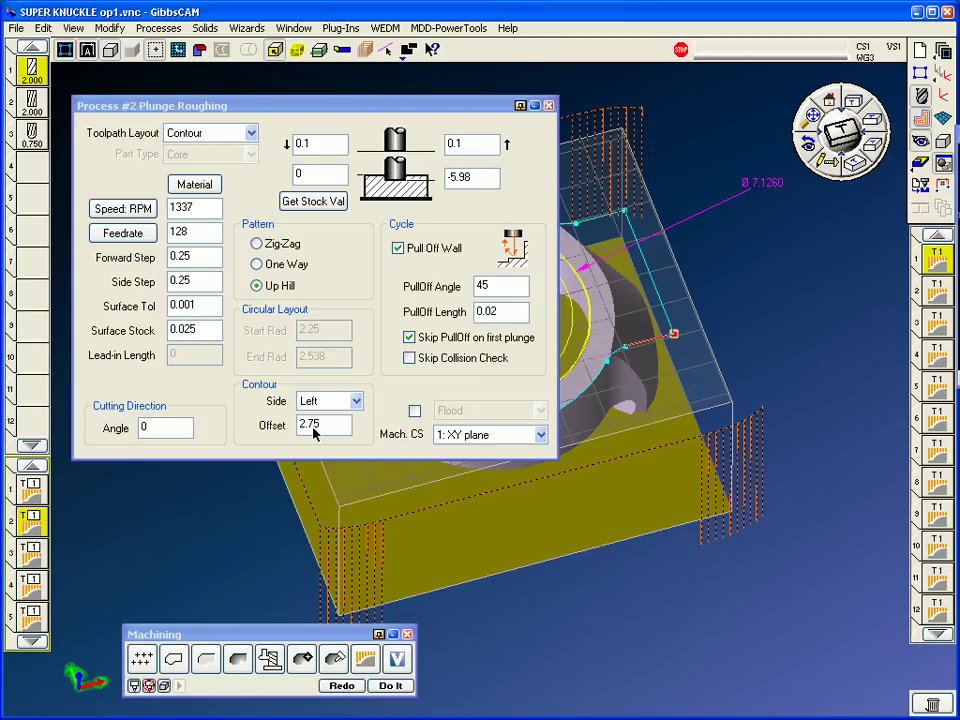
left_click(549, 105)
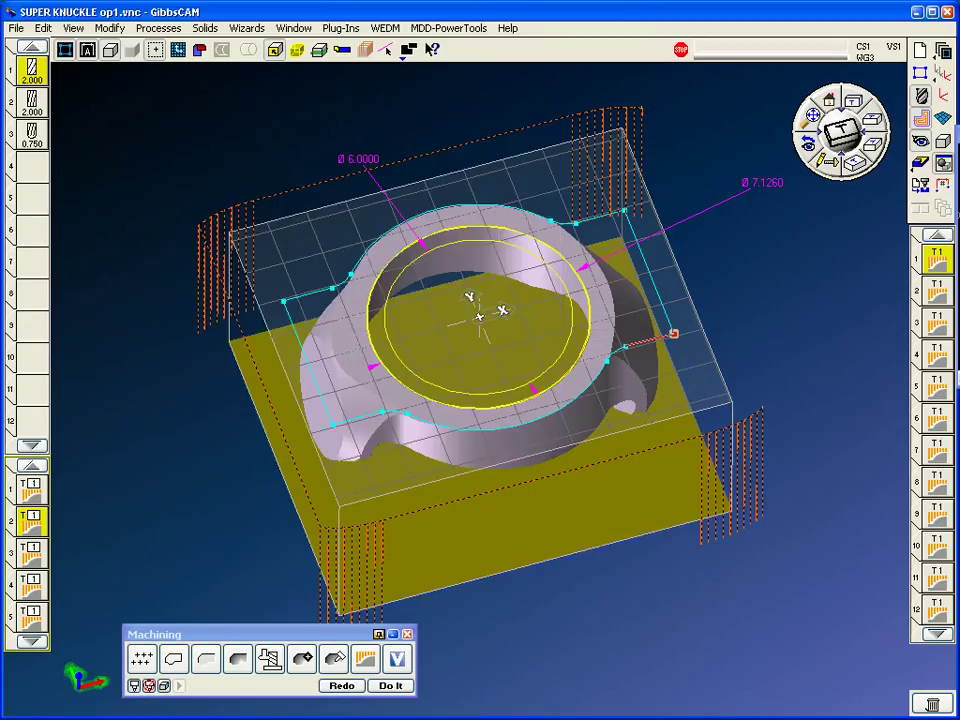
left_click(948, 293)
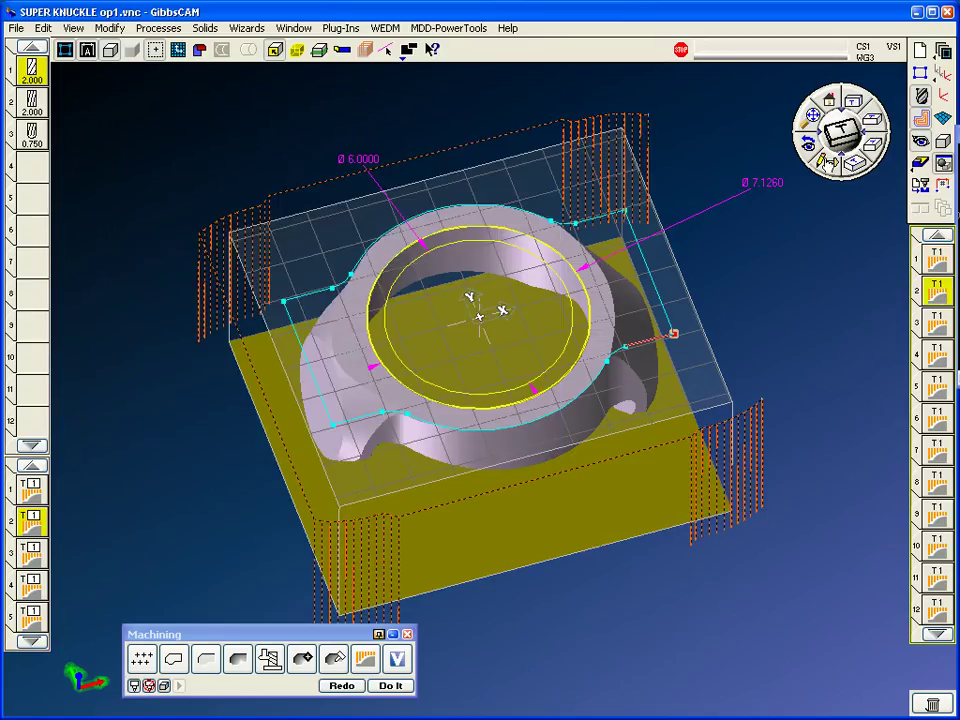
left_click(928, 335)
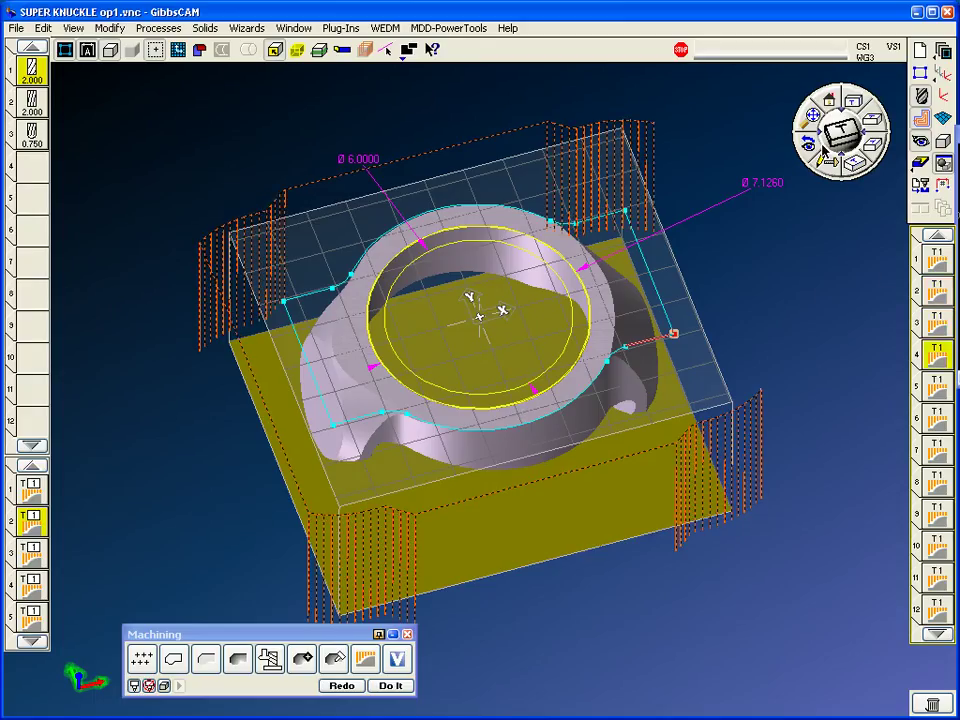
left_click(930, 353)
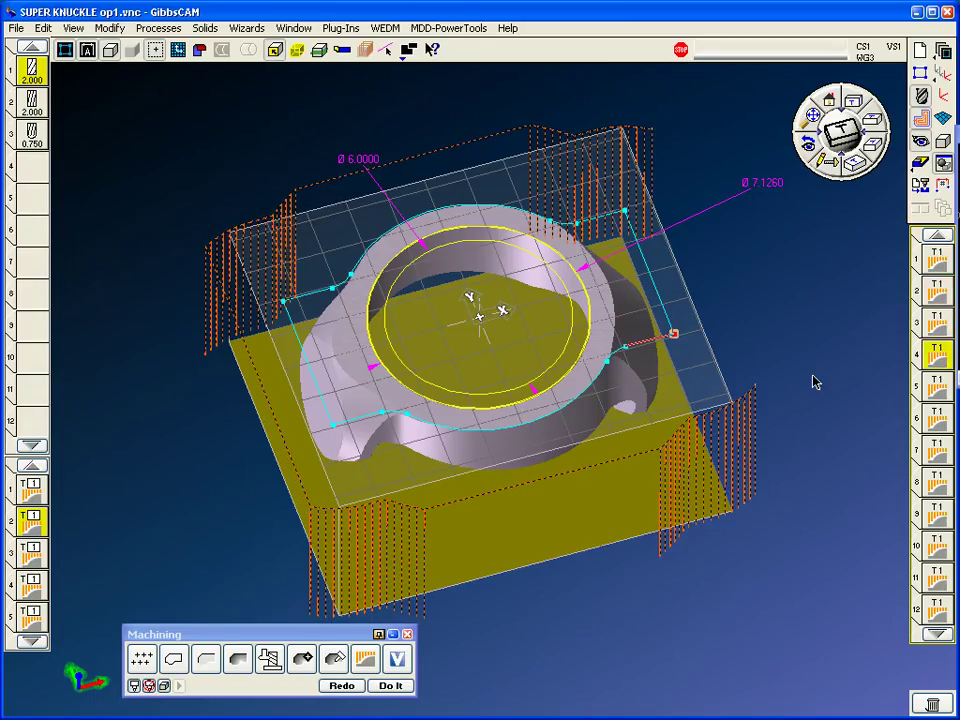
- Play a cut part simulation to see how the successive contour passes remove the stock corners
left_click(917, 164)
left_click(622, 100)
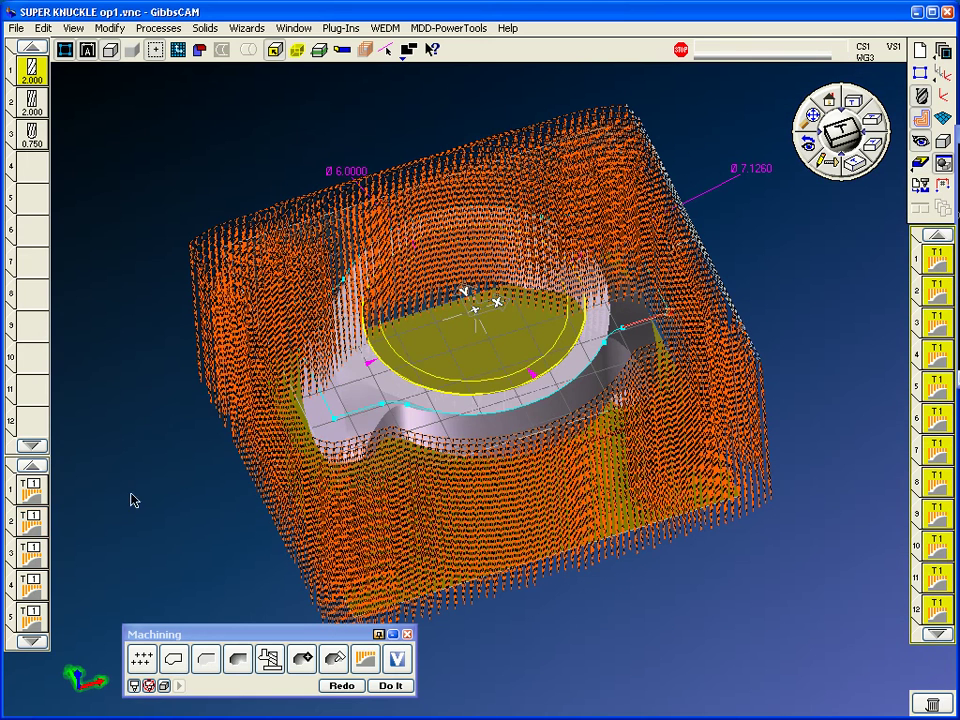
- Review the pull-off wall options of process 1, and examine the retract moves at the ends of the plunges up close
double_click(25, 492)
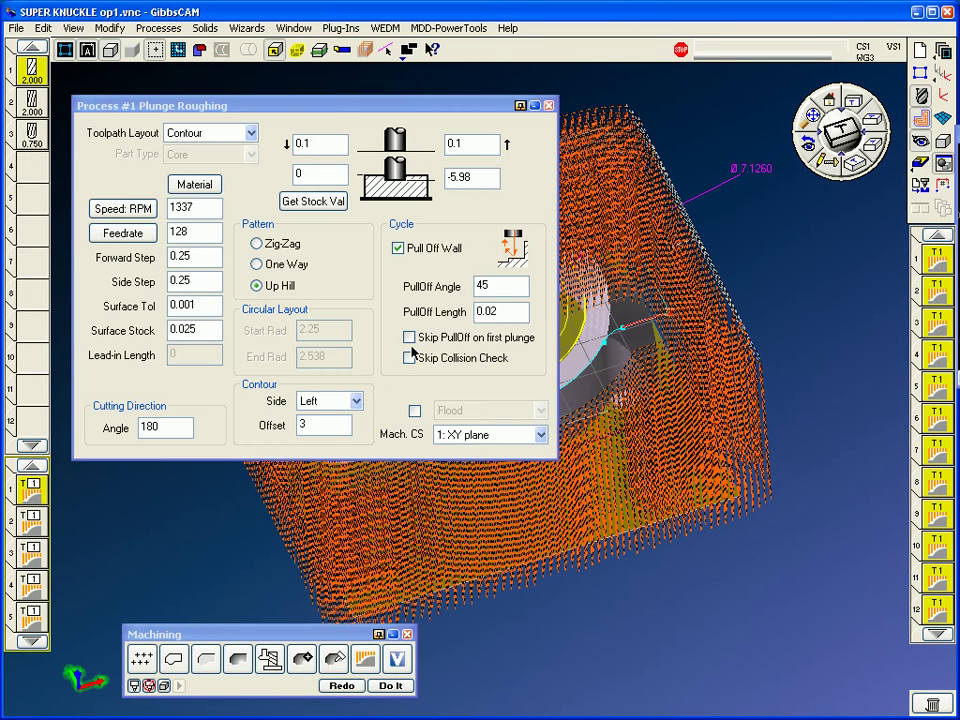
left_click(548, 105)
scroll(686, 557, "up", 5)
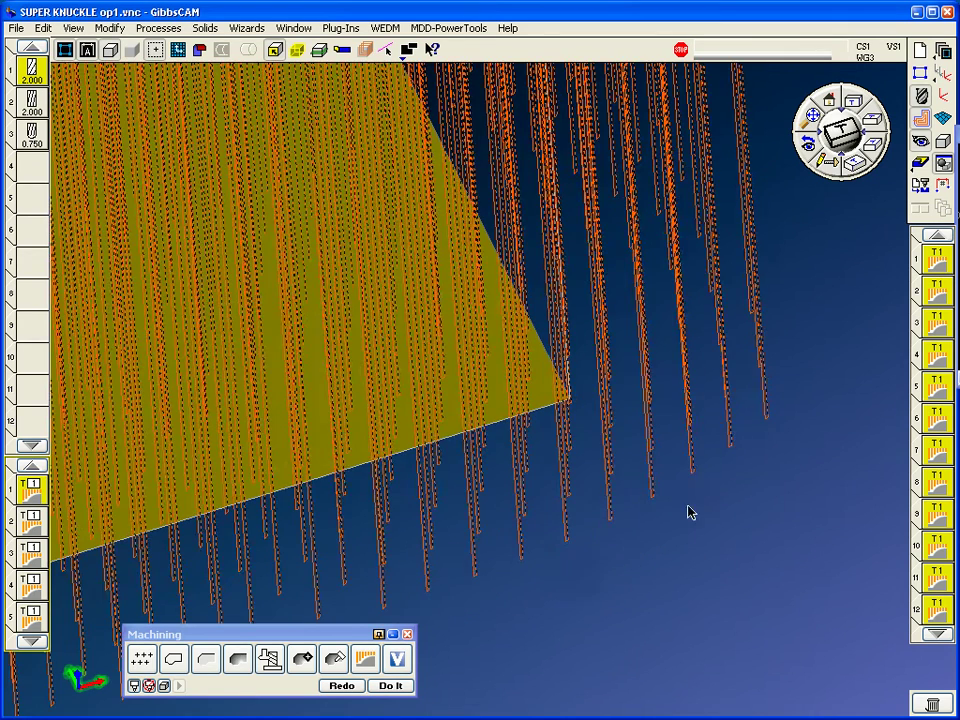
left_click_drag(810, 358, 606, 540)
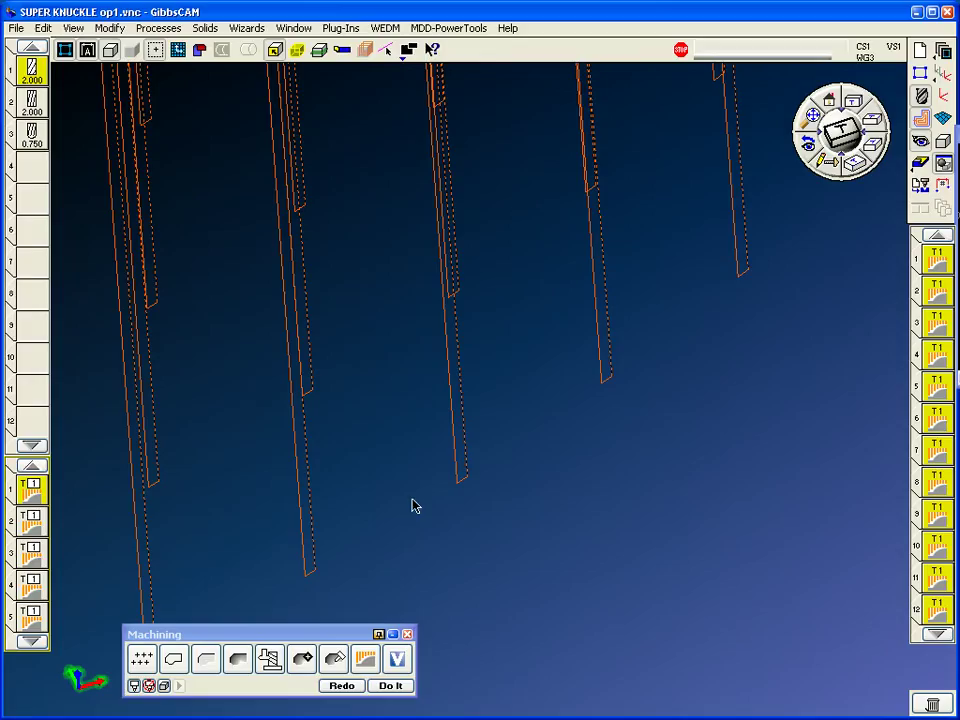
left_click(805, 121)
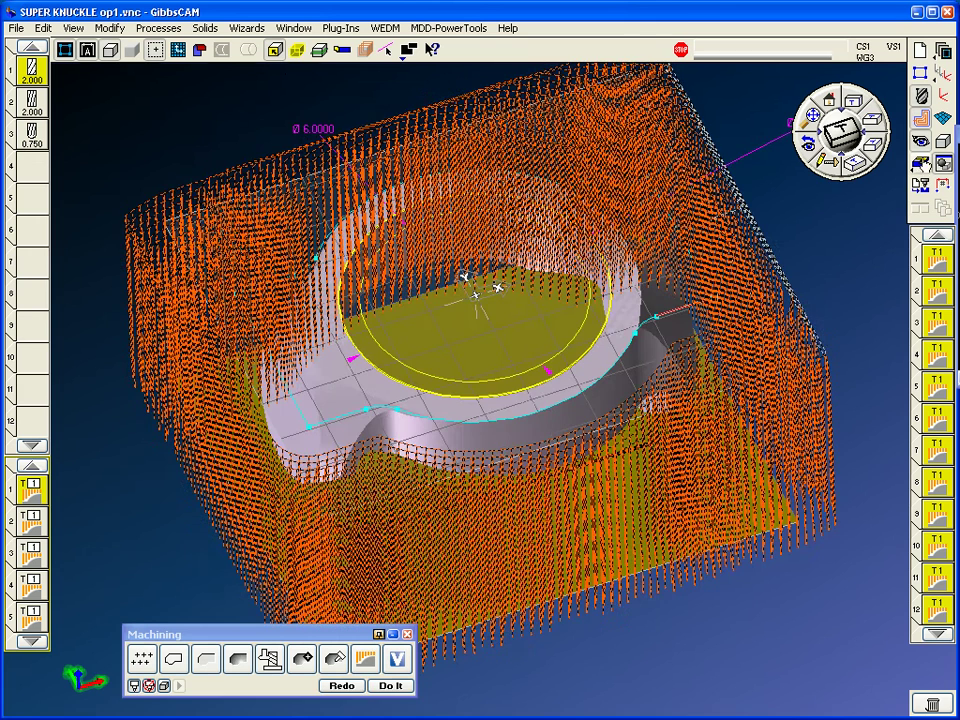
- Simulate the plunge roughing operations on the stock in an isometric view with the playback speed increased
left_click(922, 162)
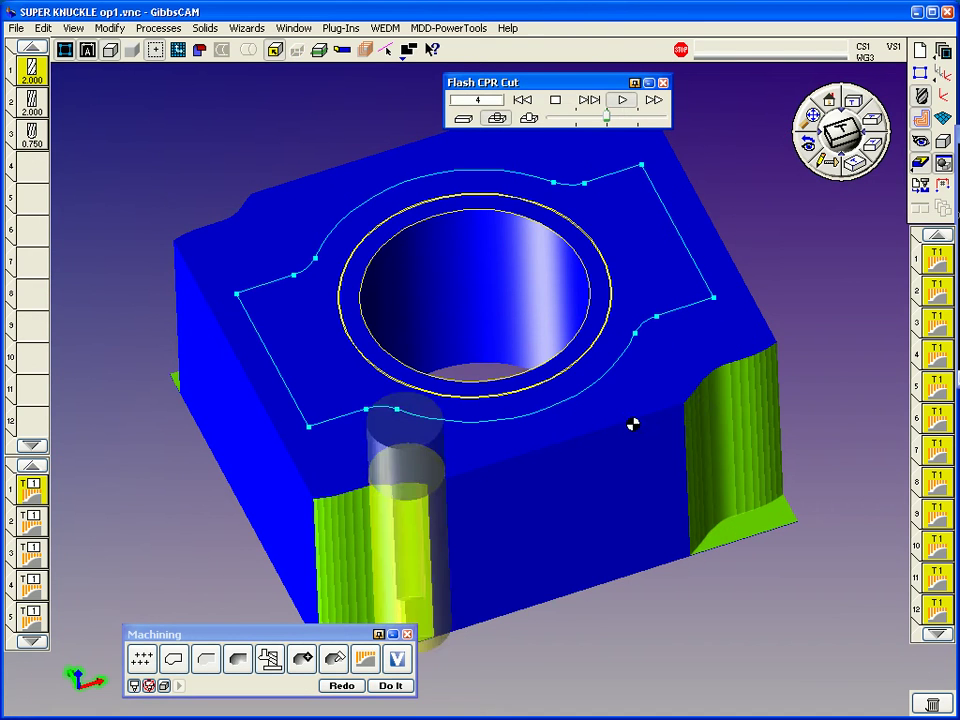
scroll(687, 412, "down", 2)
key("ctrl+i")
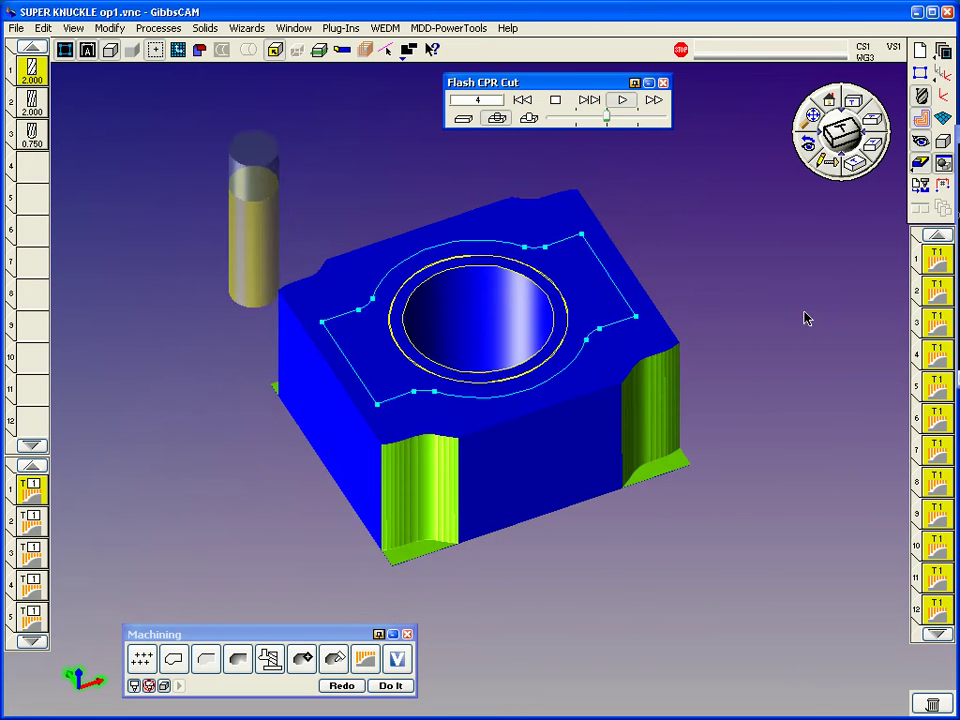
left_click(636, 113)
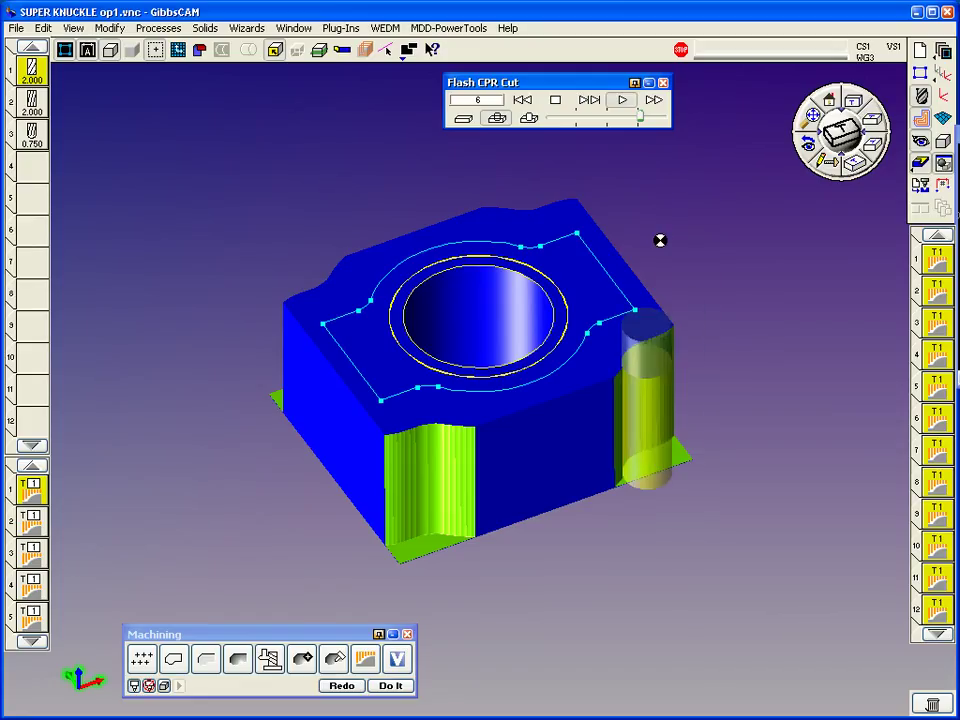
- Review the contour layout, uphill pattern and pull-off settings of plunge roughing process 1 while the simulation is active
double_click(31, 485)
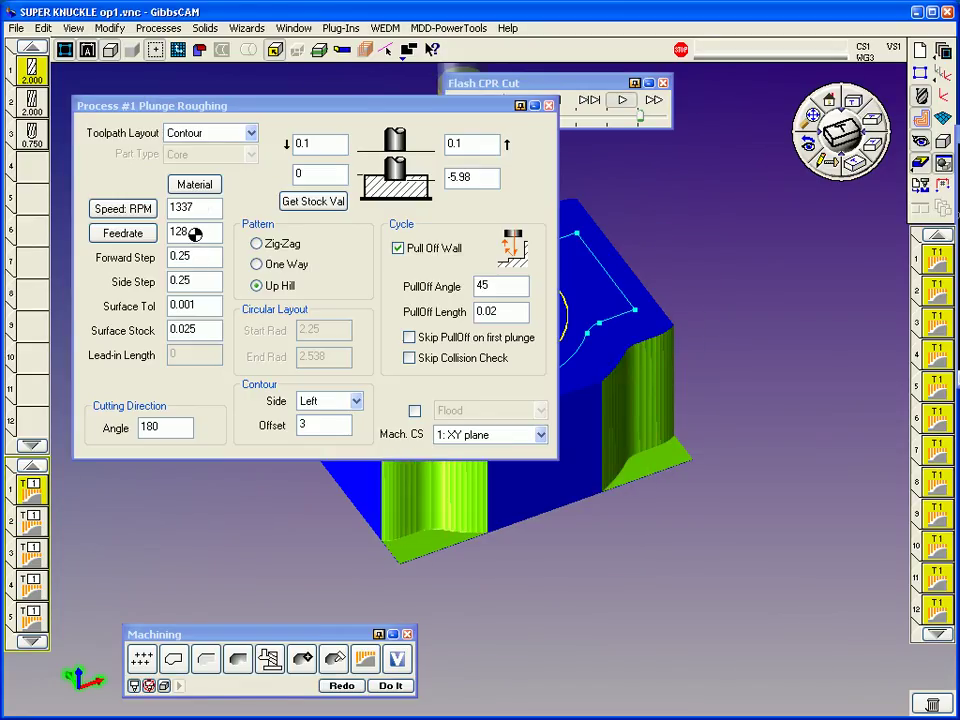
left_click(549, 105)
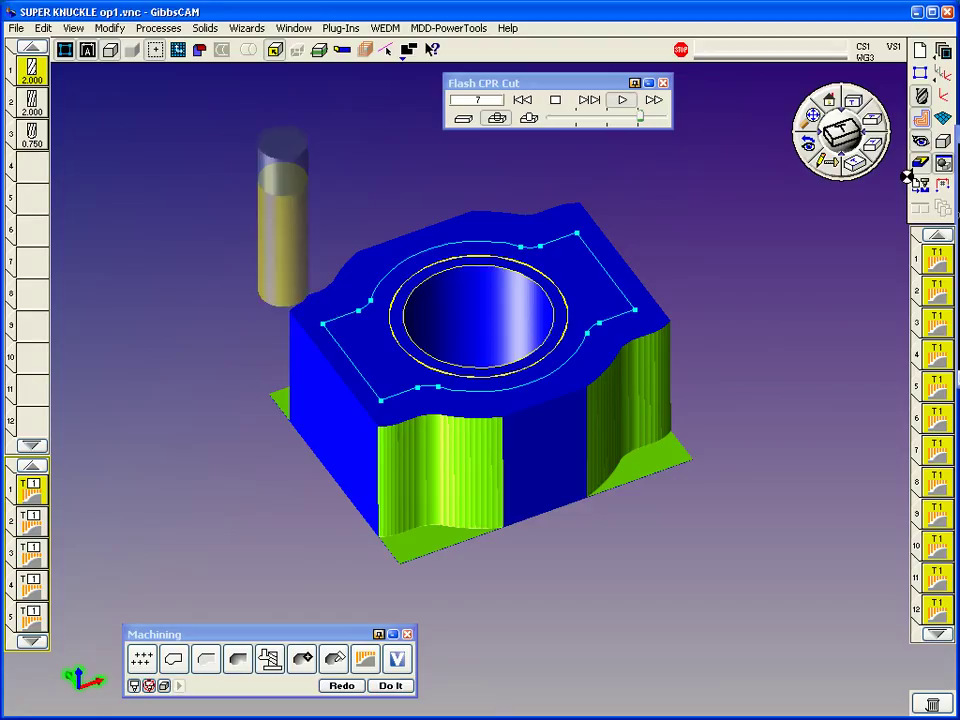
- Display the toolpath of operation 14 in the central bore, and inspect it zoomed in, from the top and in isometric view
left_click(939, 635)
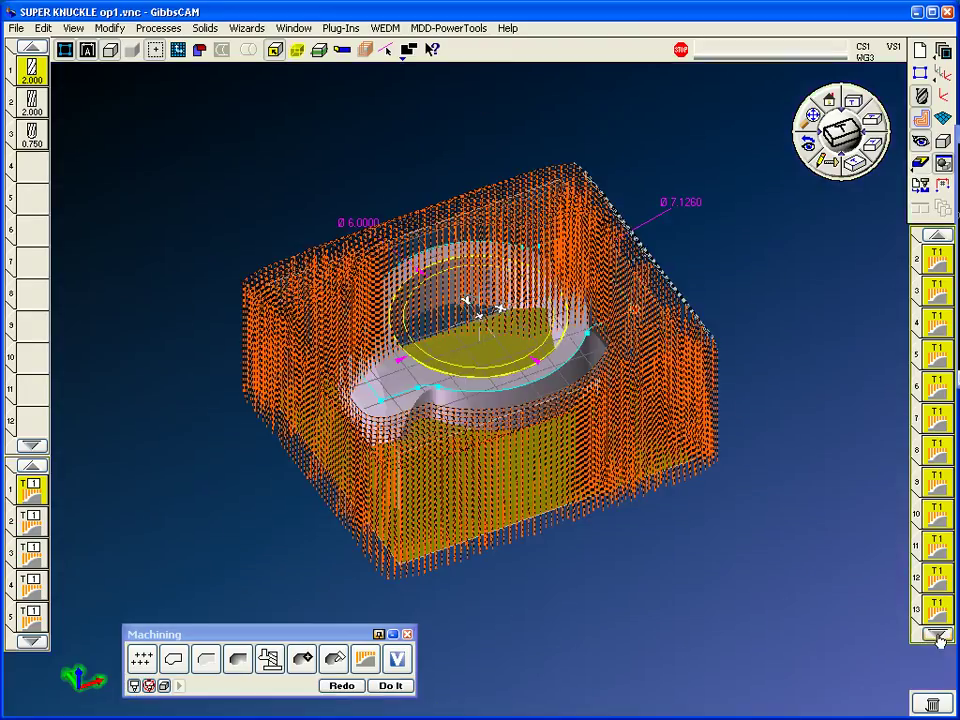
left_click(939, 635)
left_click(939, 635)
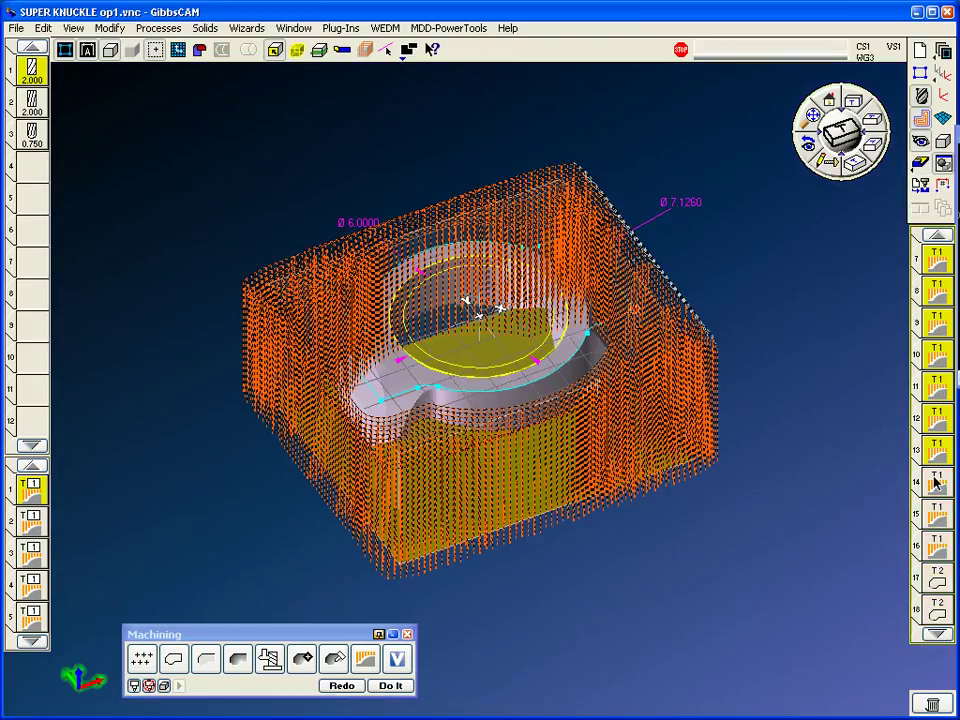
left_click(938, 484)
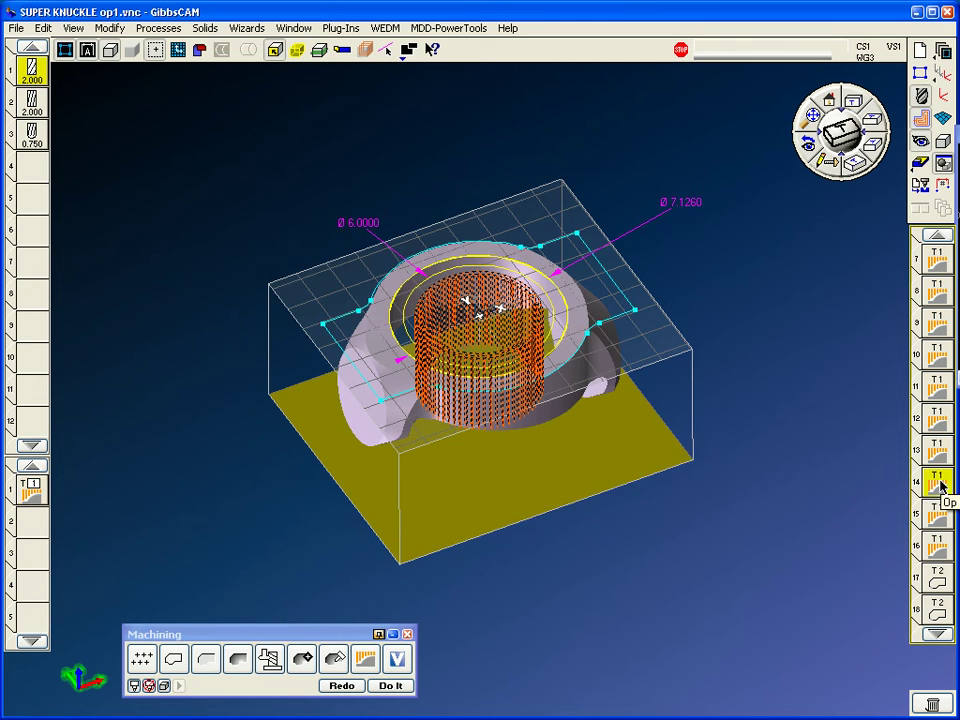
left_click_drag(701, 163, 300, 432)
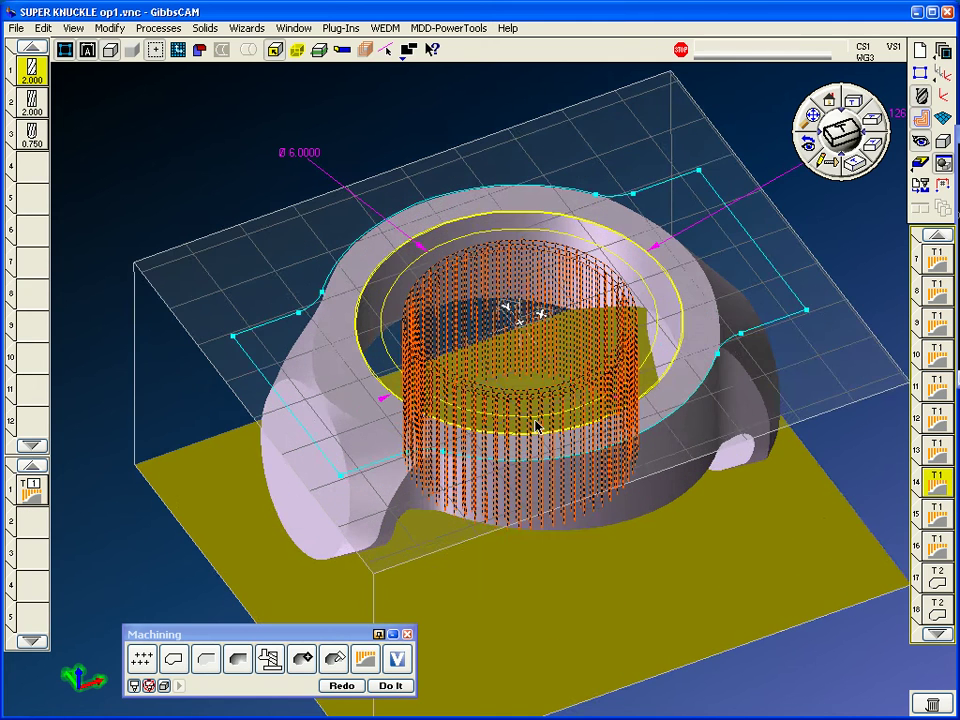
left_click(854, 105)
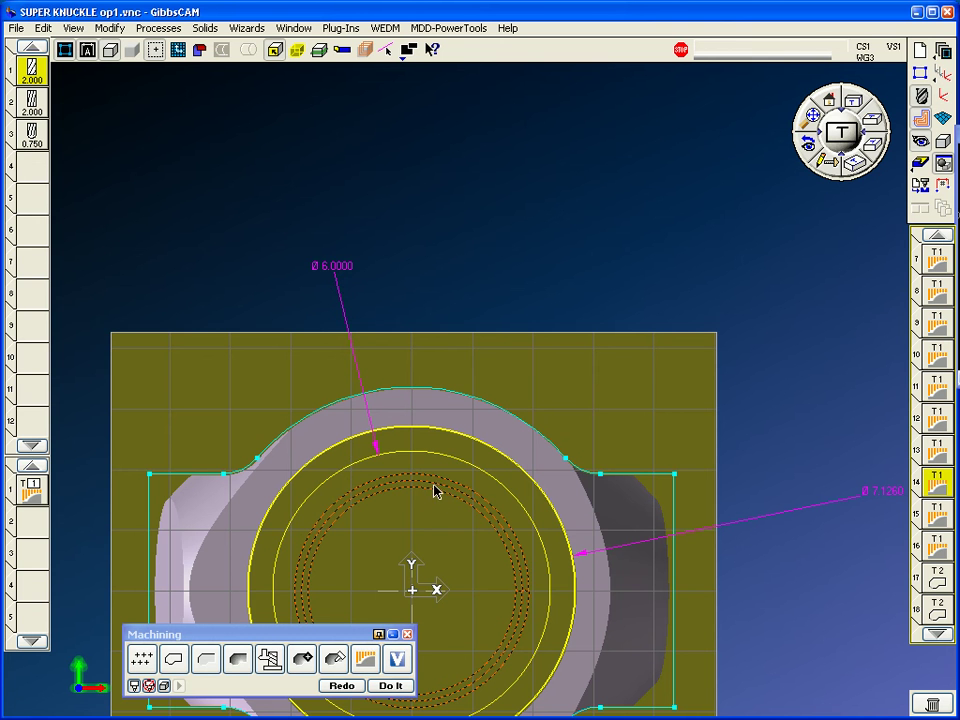
left_click(857, 166)
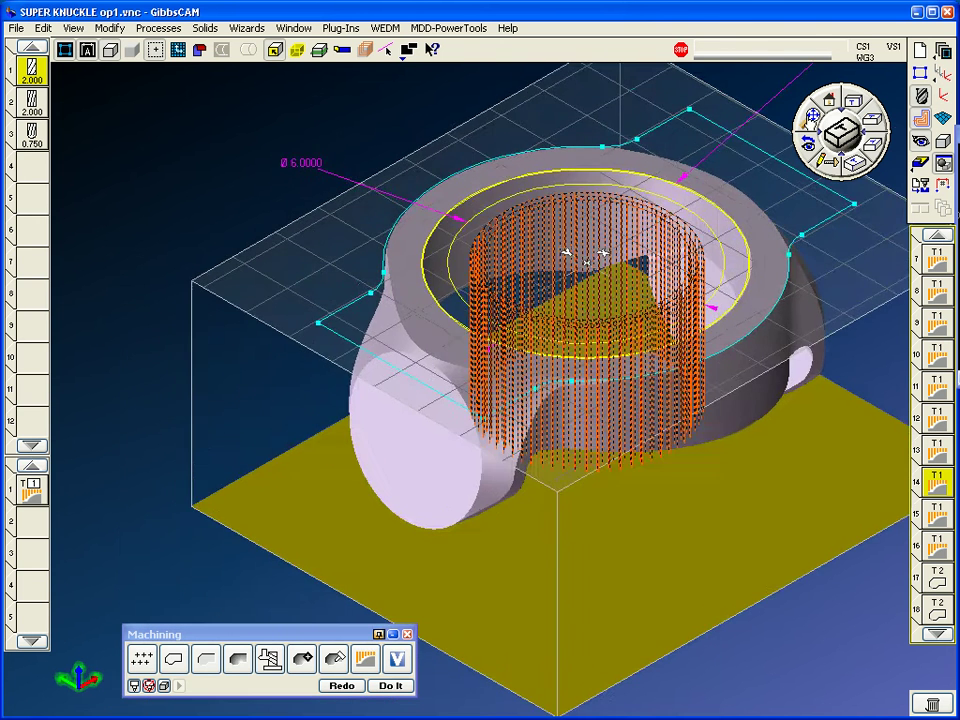
- Review the circular layout of operation 14's plunge roughing process, including its start and end radii
double_click(31, 488)
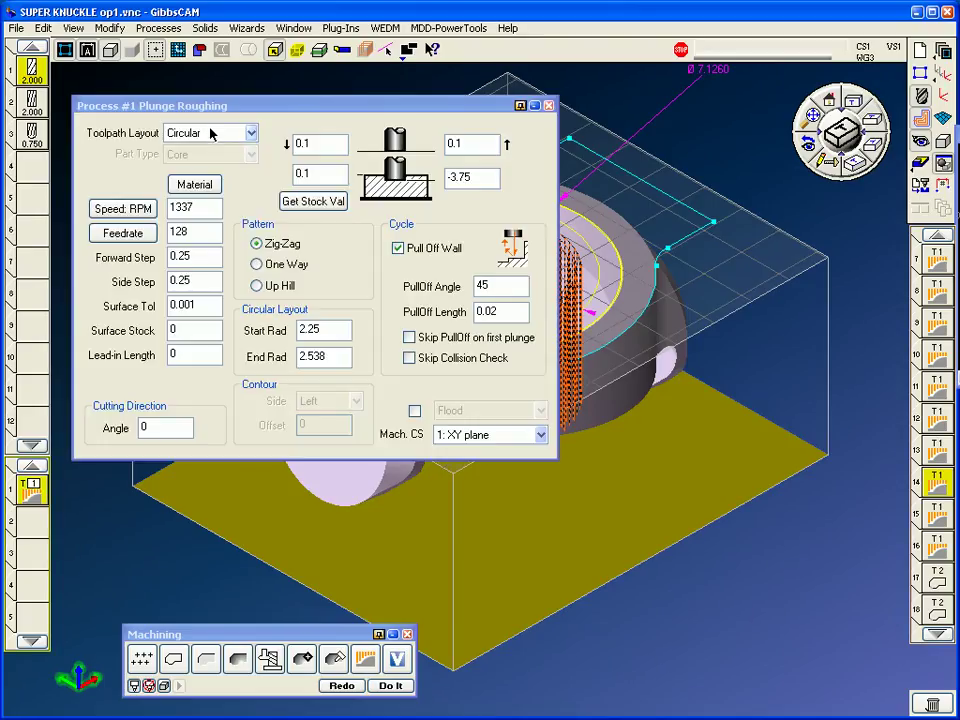
double_click(334, 334)
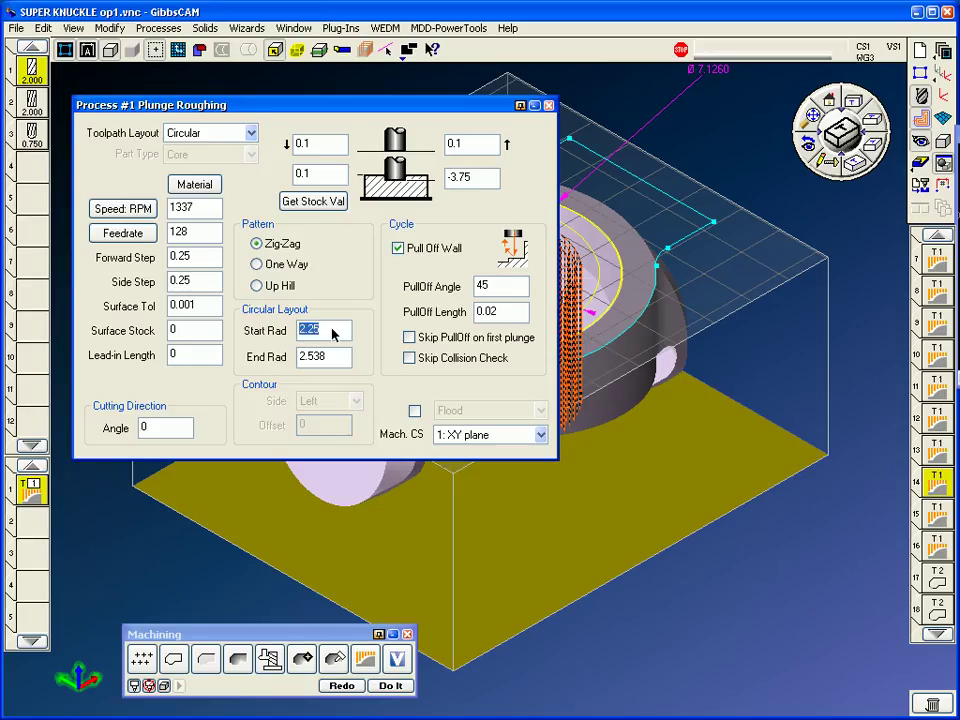
left_click(334, 362)
left_click(548, 105)
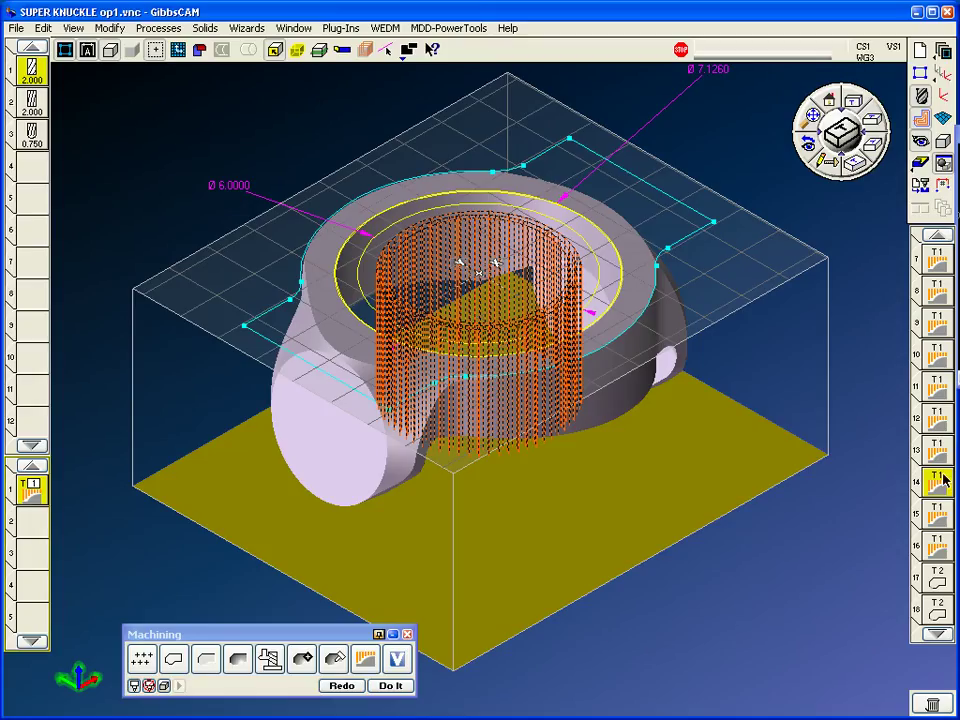
- Check the feeds, toolpath lengths and cut times of all operations in the Operation Summary
left_click(294, 28)
left_click(339, 143)
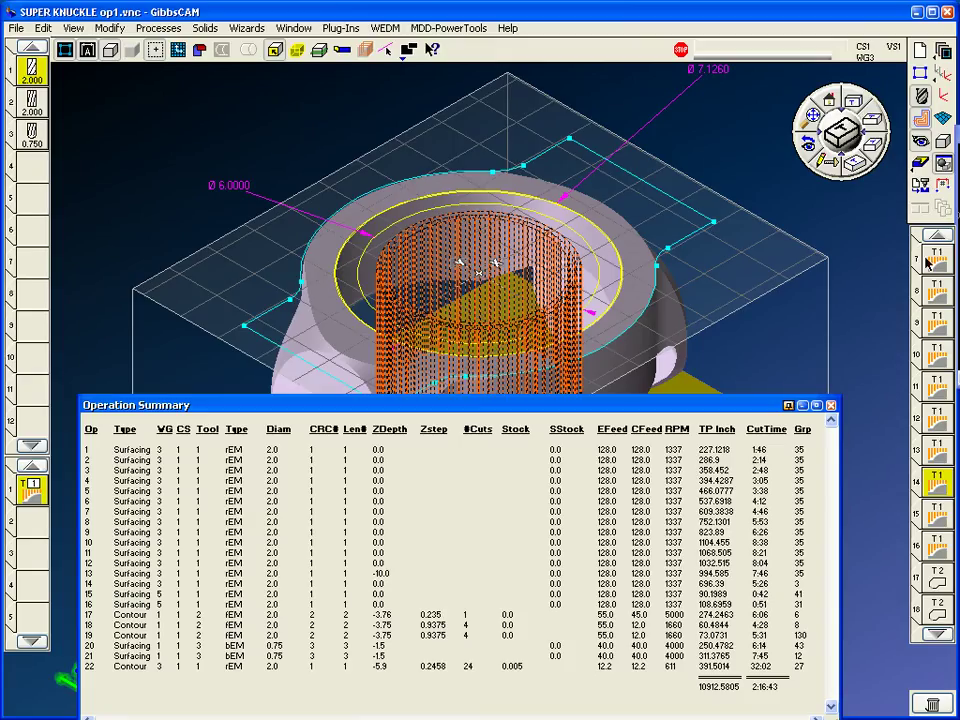
left_click(924, 169)
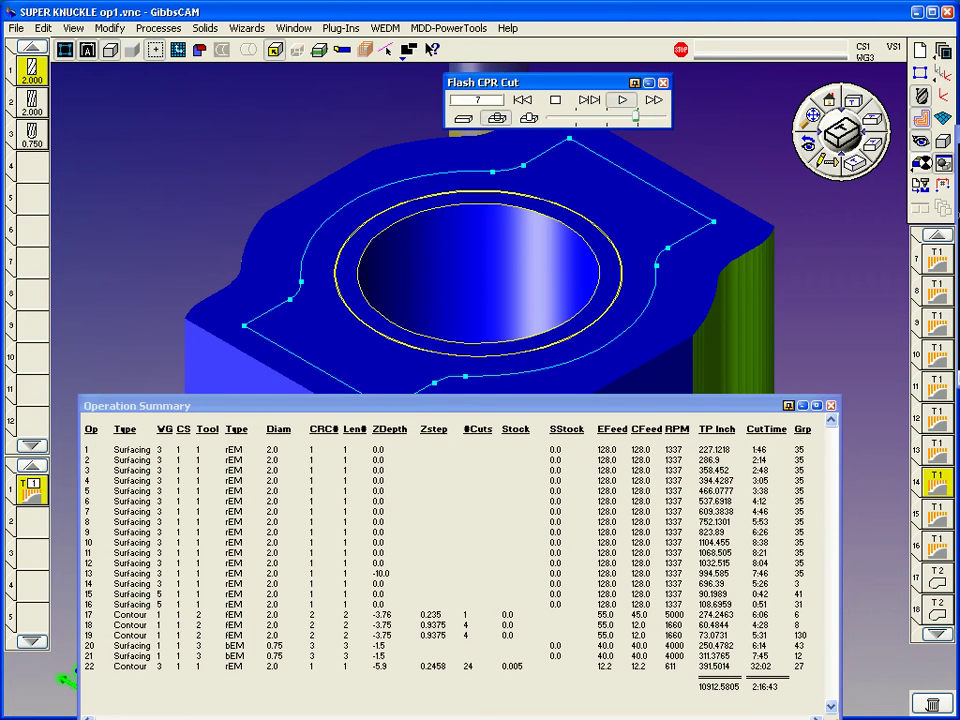
left_click(922, 165)
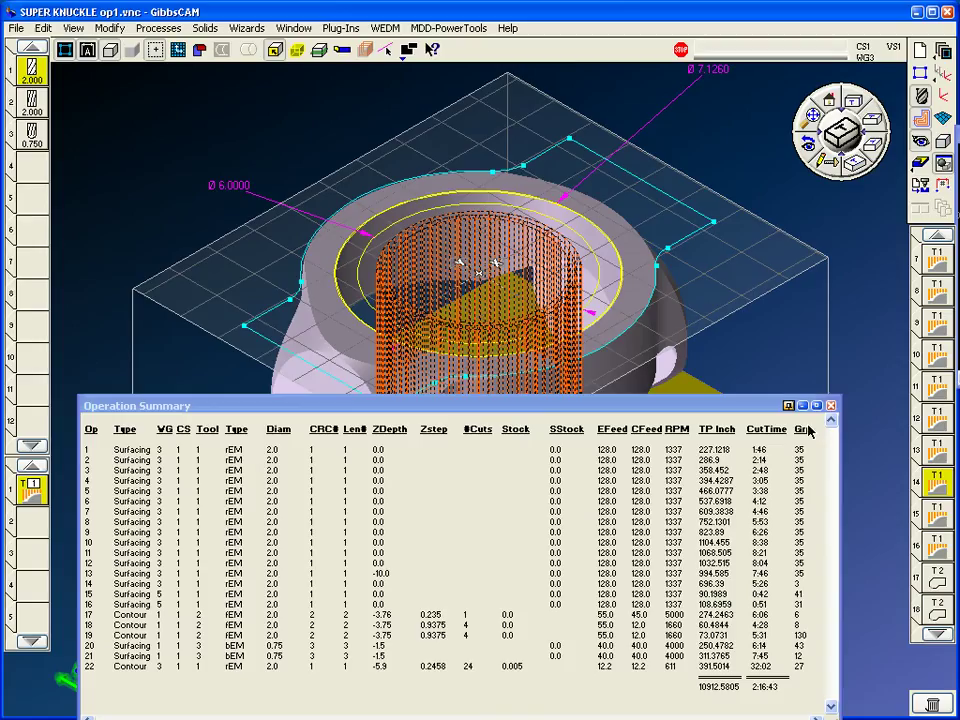
left_click(831, 408)
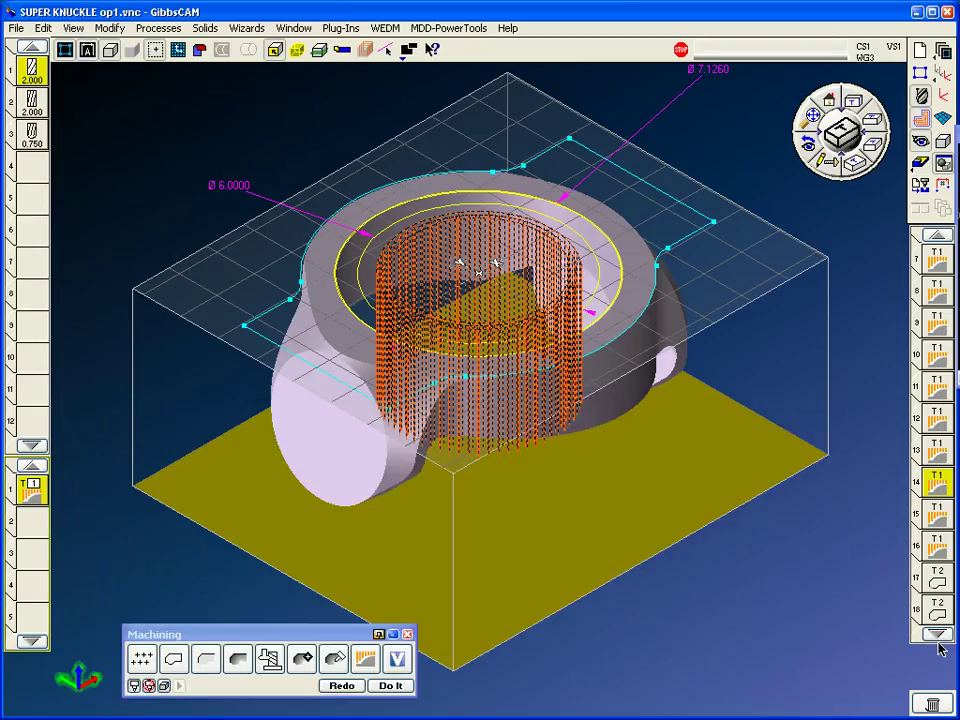
- Display the contour toolpath of operation 22 in the bore, and review its process settings and material cutting data
scroll(930, 500, "down", 3)
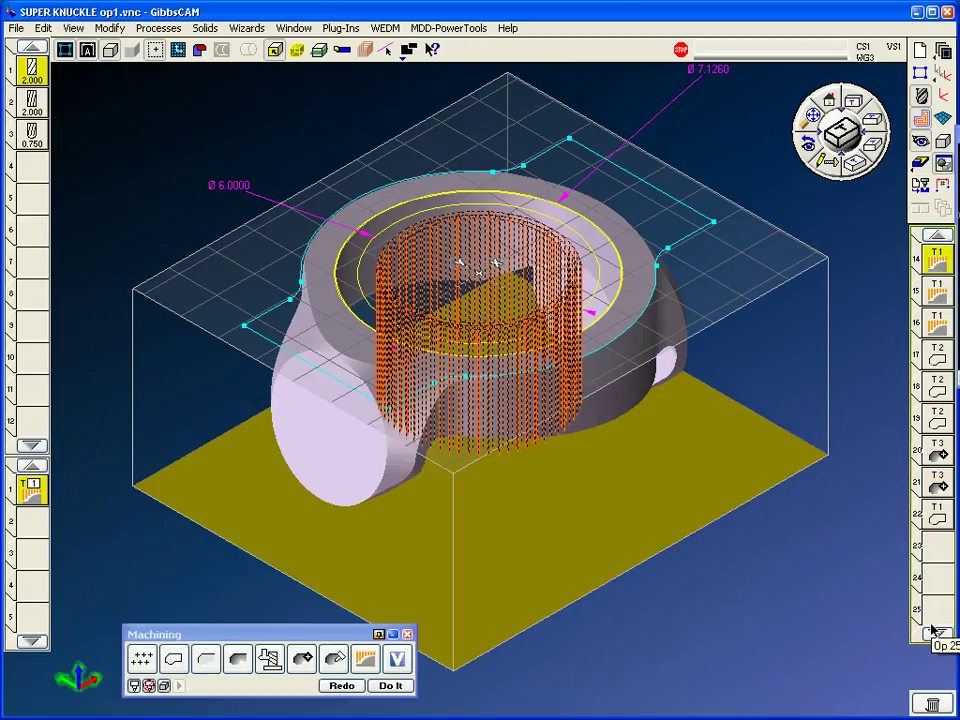
left_click(937, 515)
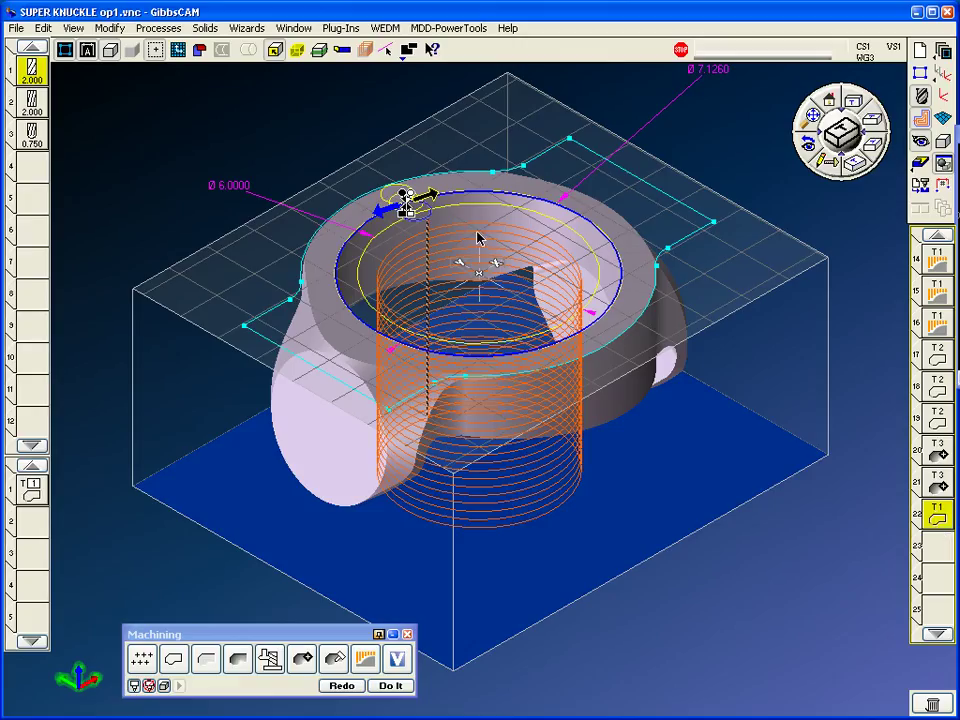
double_click(30, 489)
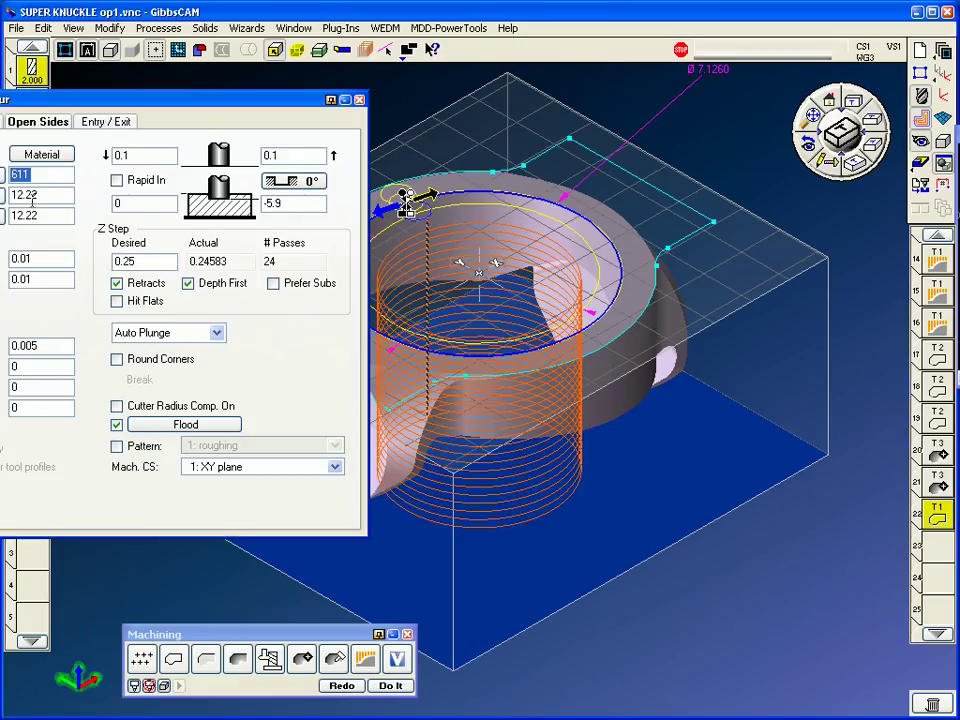
left_click(53, 158)
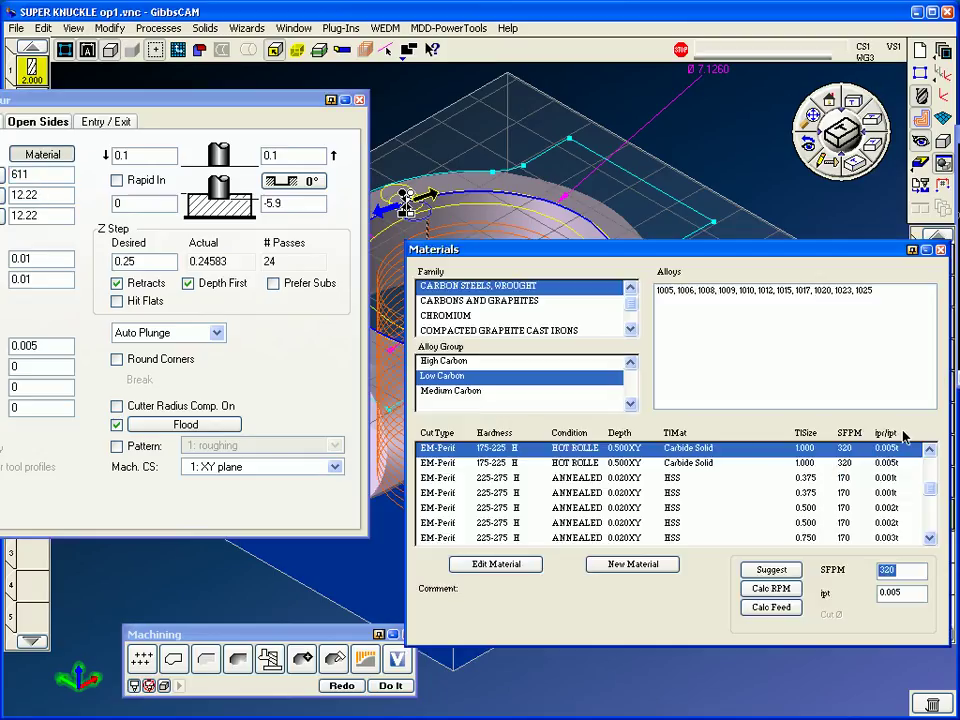
left_click(941, 251)
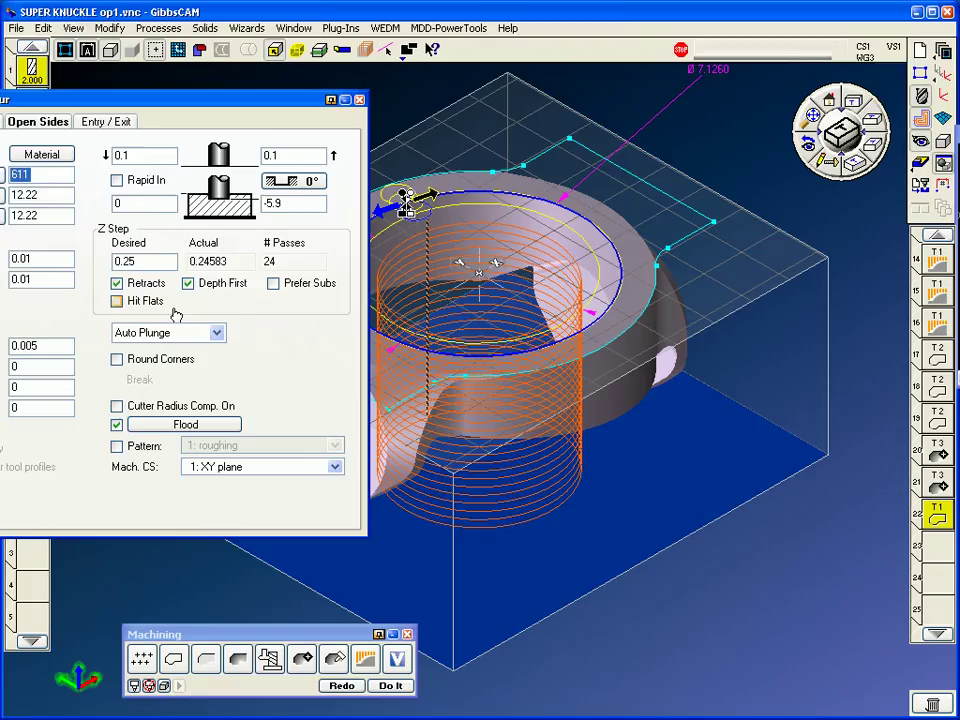
left_click(359, 101)
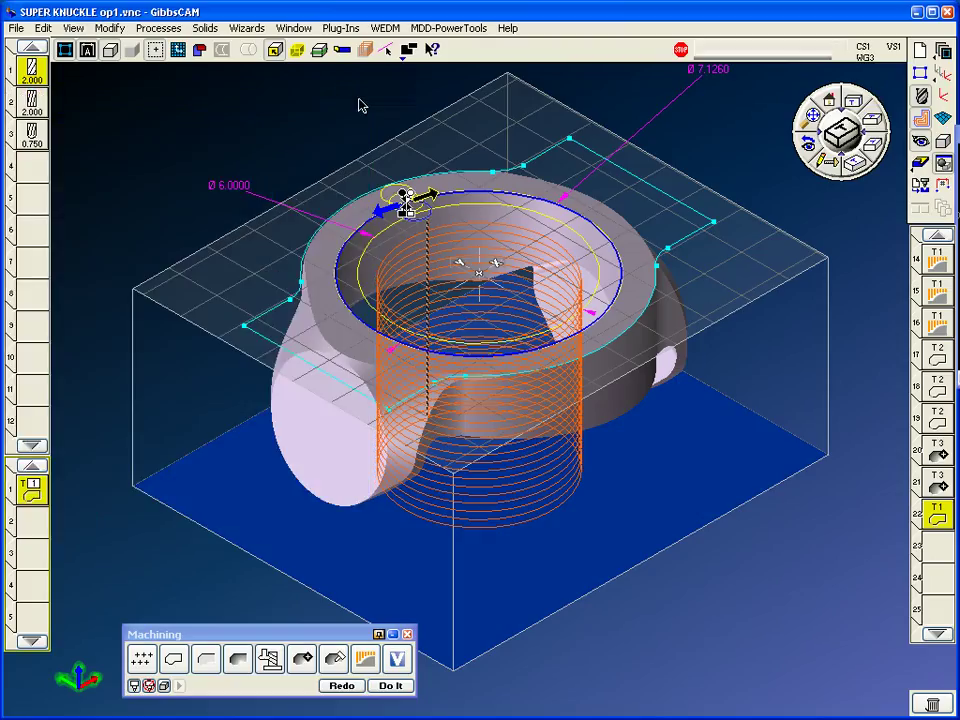
- Compare the cut times of plunge operation 14 and contour operation 22 in the Operation Summary
left_click(294, 28)
left_click(322, 144)
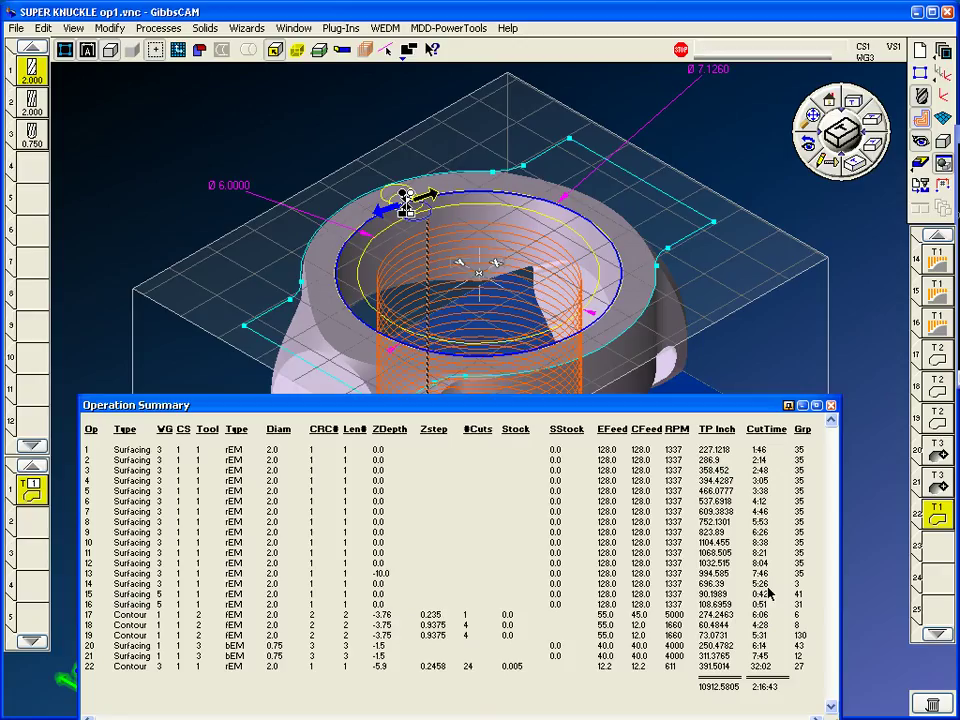
left_click(832, 406)
- Simulate the plunge roughing operations from operation 1 through the circular bore cut and into operation 15
left_click(935, 233)
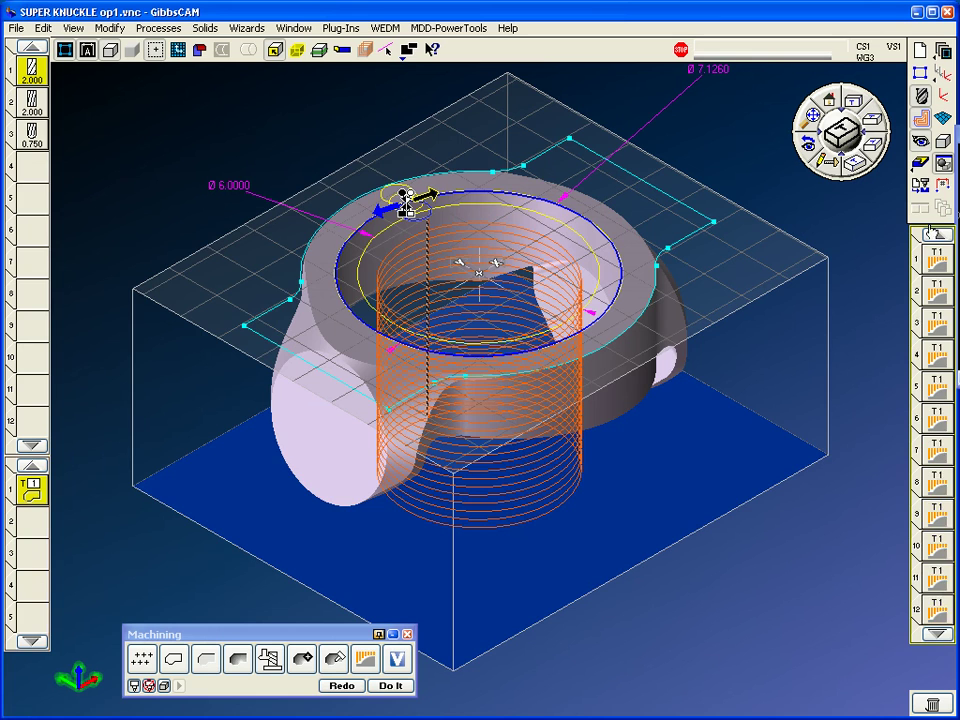
double_click(938, 261)
left_click(921, 164)
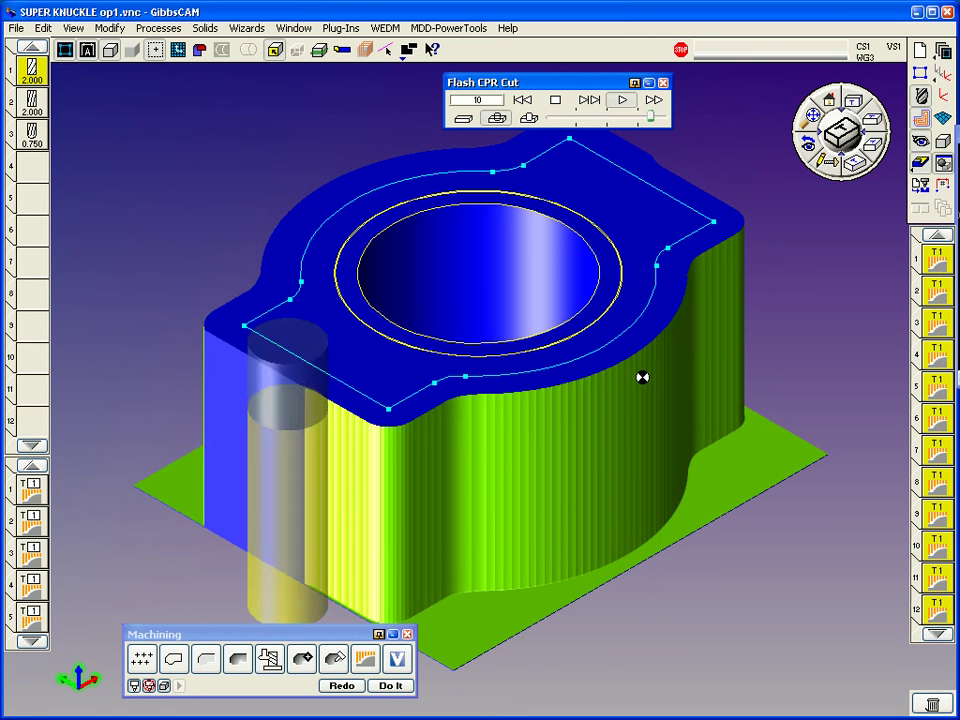
left_click_drag(562, 85, 572, 78)
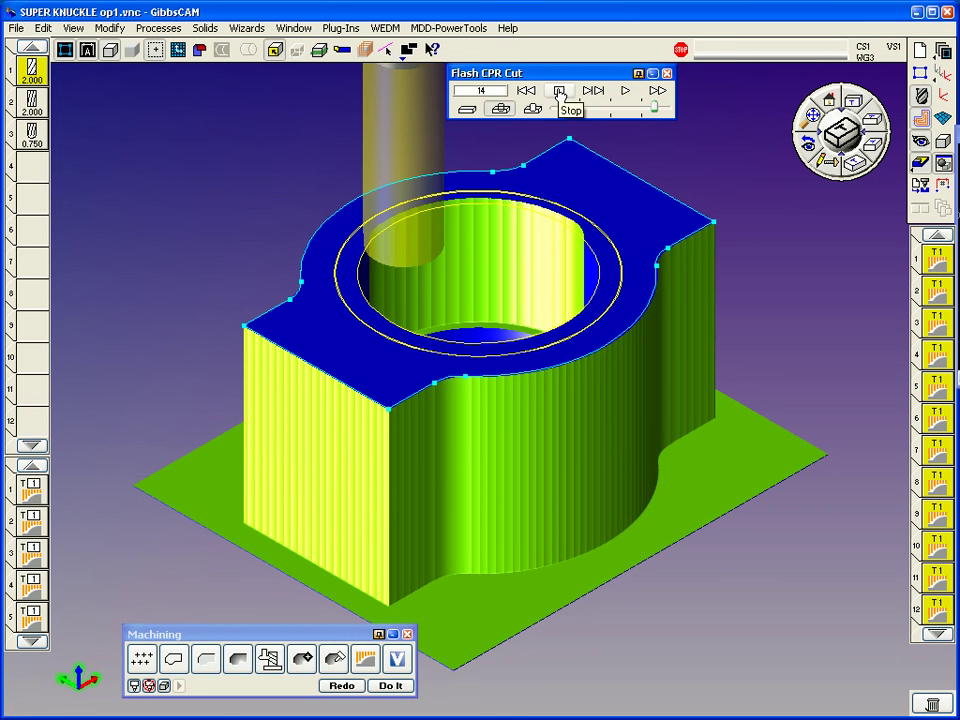
left_click(625, 90)
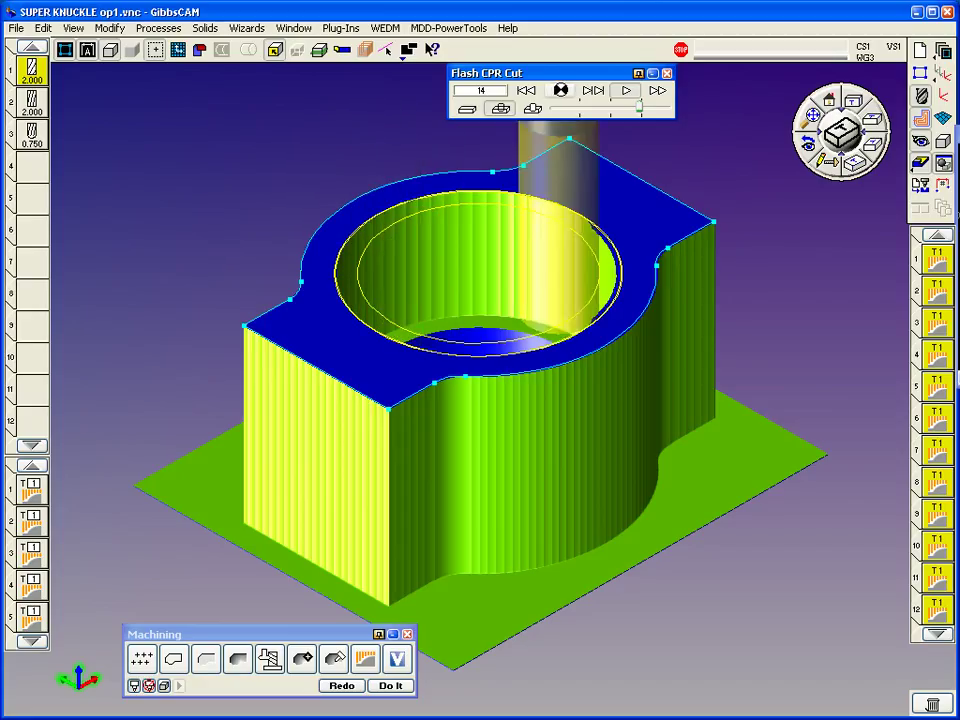
left_click(627, 92)
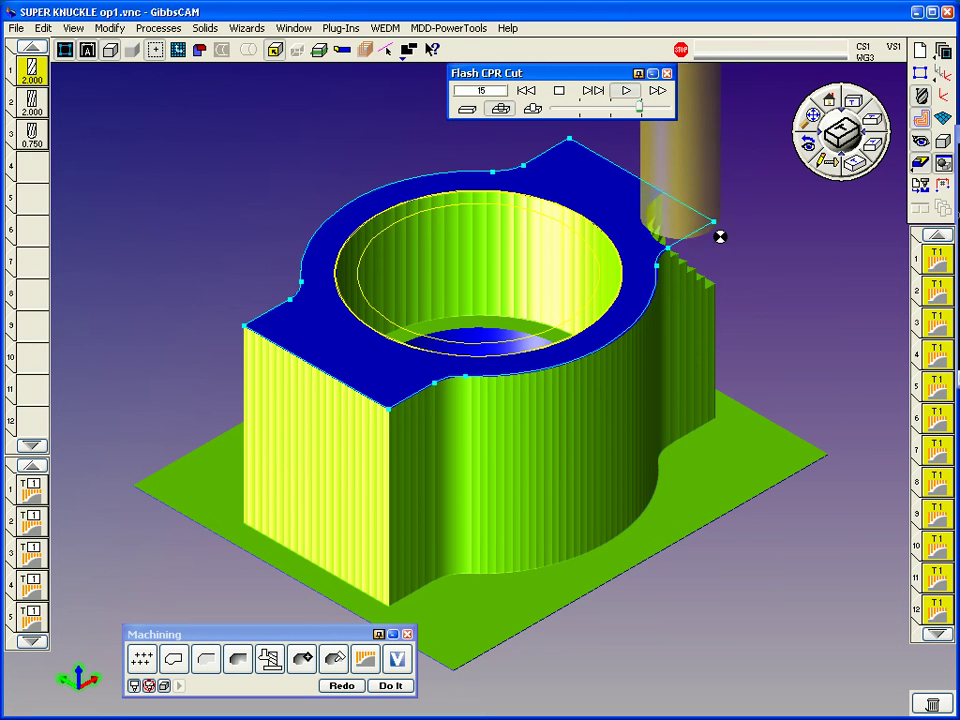
- Leave the cut simulation, clear the selected operations, and display only the toolpath of operation 15
middle_click_drag(450, 592, 308, 580)
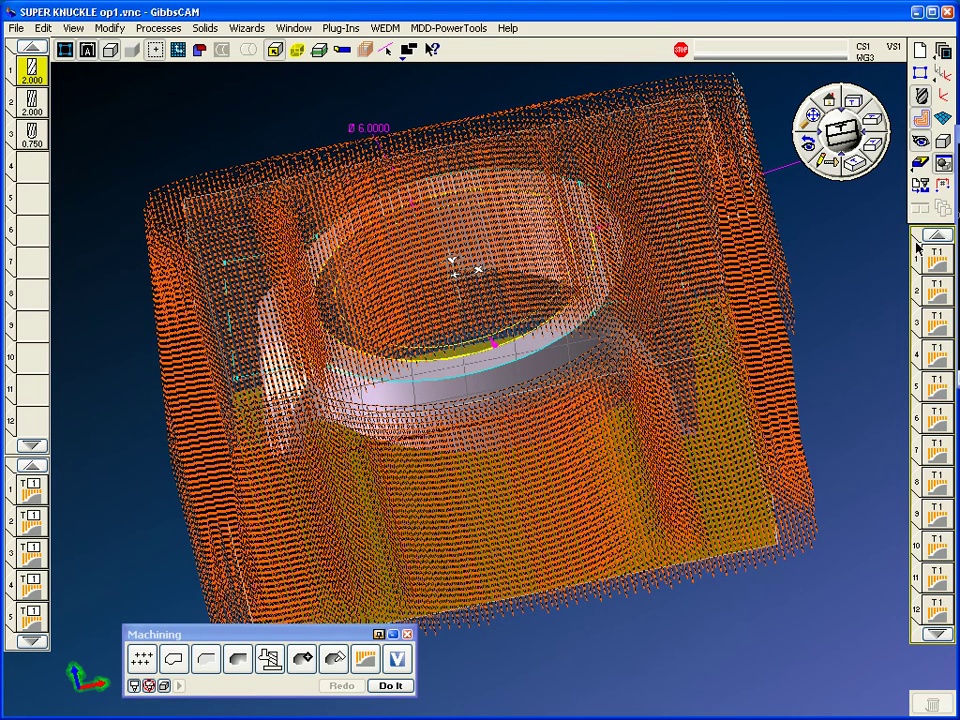
left_click(828, 165)
middle_click_drag(668, 363, 773, 296)
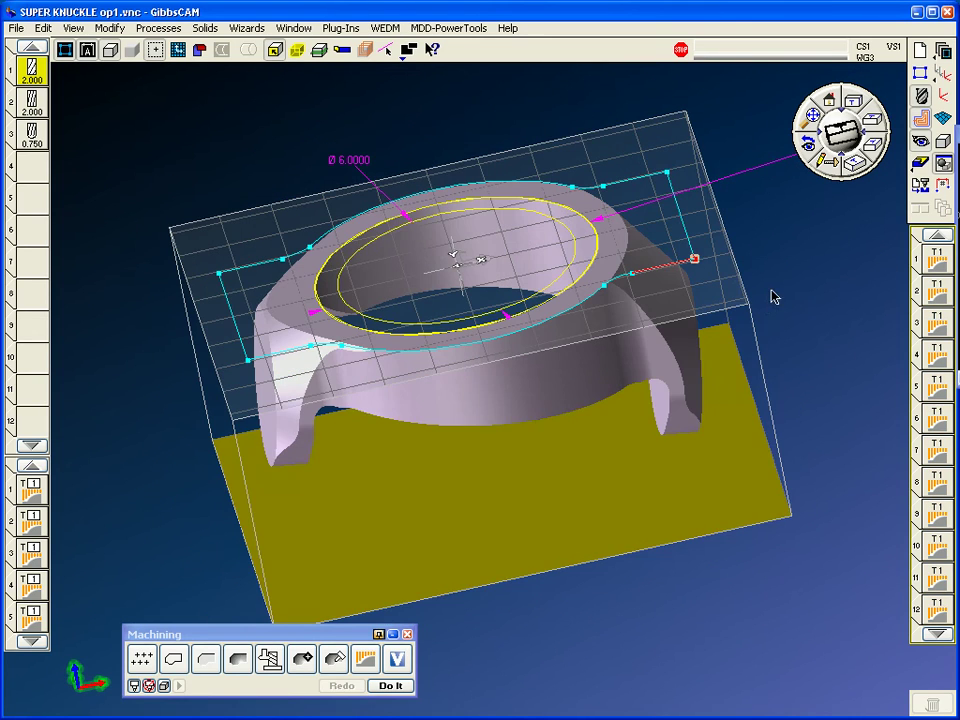
left_click(805, 401)
left_click(936, 633)
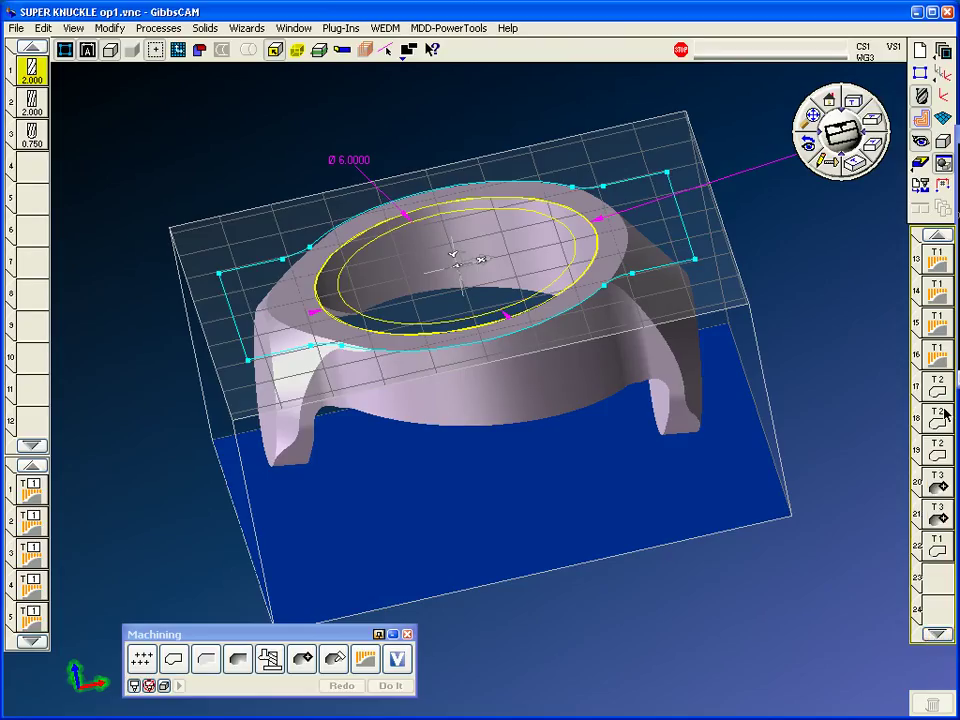
double_click(933, 356)
left_click(931, 336)
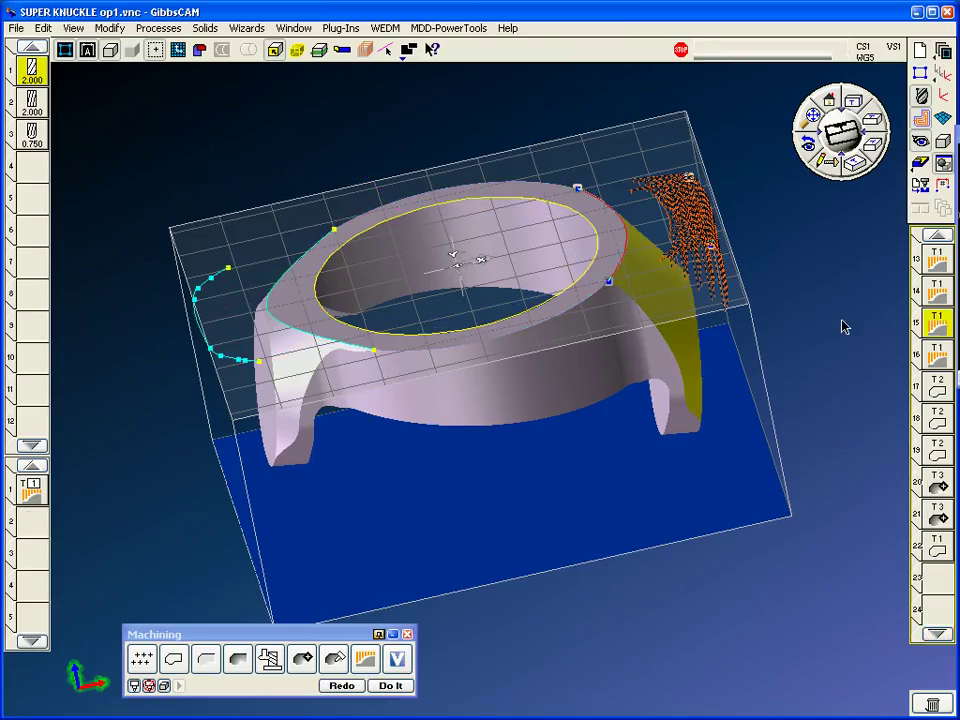
- Review the Guide Curves layout and uphill pattern of operation 15's process against its toolpath in the top view
double_click(30, 484)
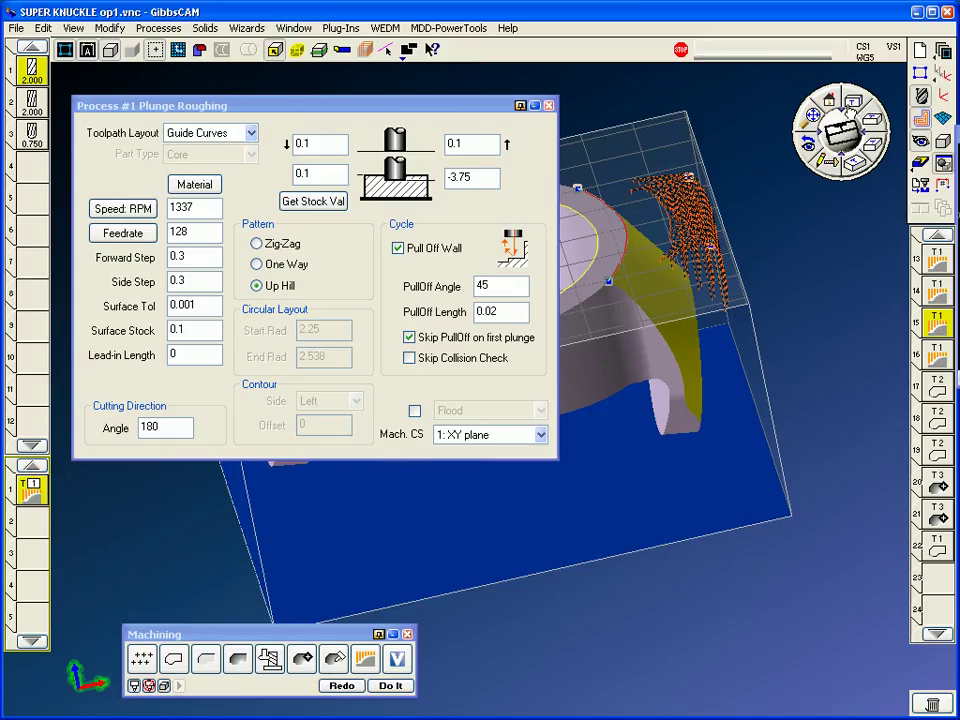
left_click(845, 120)
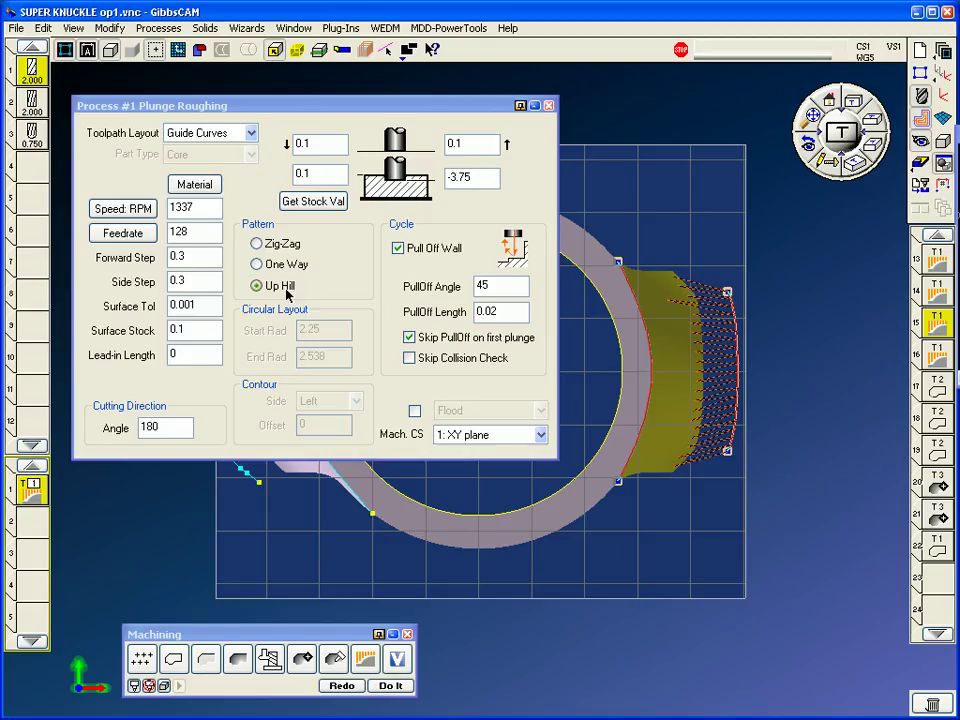
left_click(548, 106)
- Display the guide curve toolpath of operation 16 on the opposite side of the knuckle in an angled view
middle_click_drag(601, 425, 559, 88)
mouse_move(592, 465)
middle_mouse_down()
mouse_move(614, 411)
mouse_move(605, 352)
mouse_move(508, 330)
middle_mouse_up()
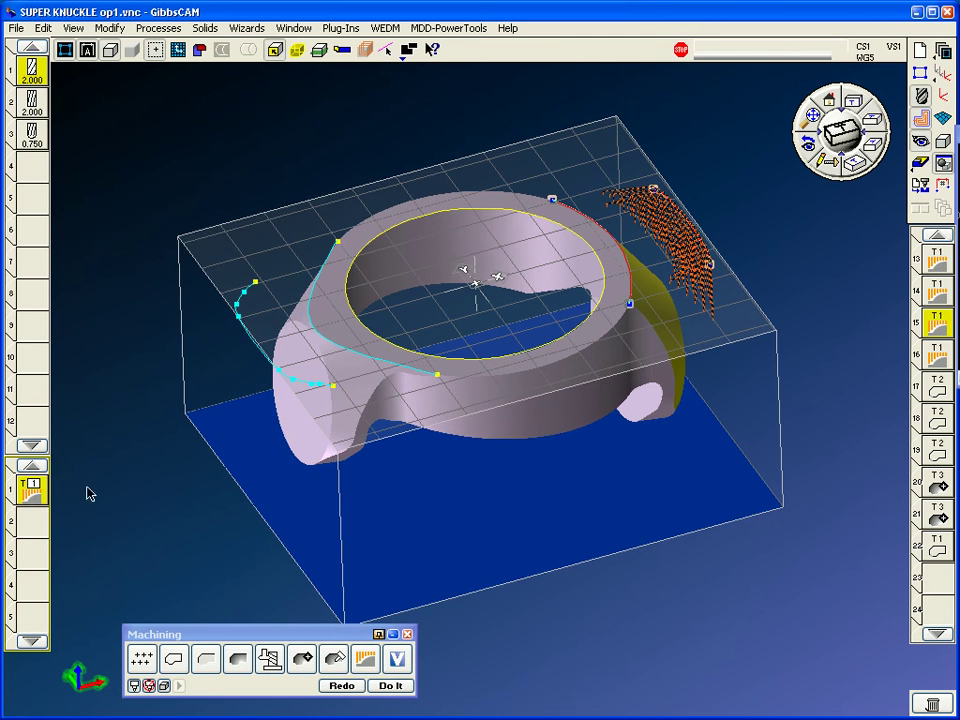
left_click(933, 350)
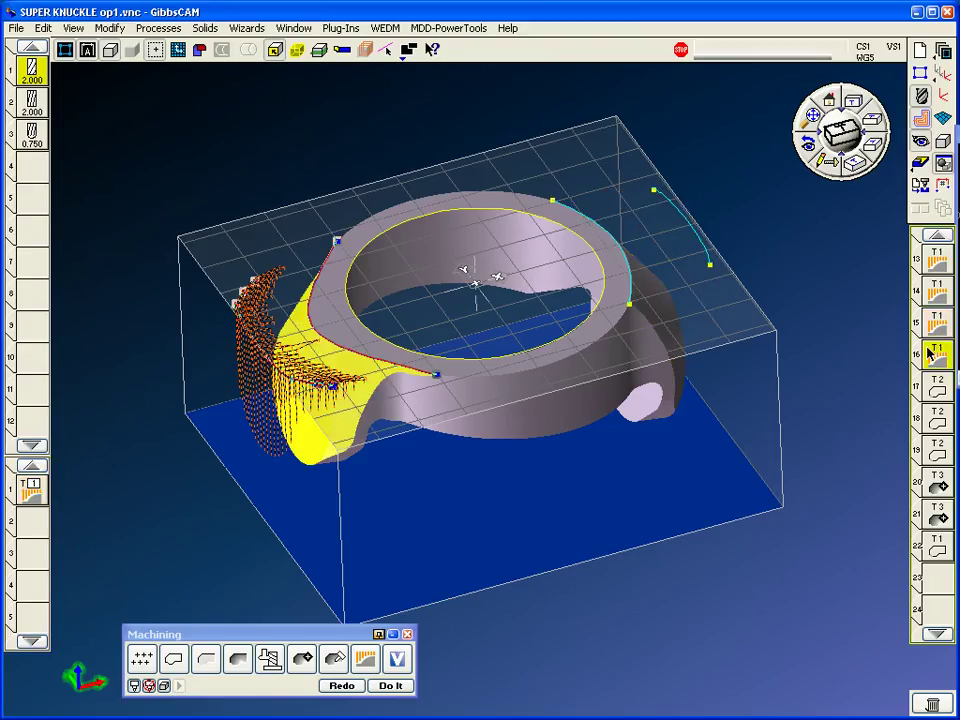
- Review the Guide Curves layout and the cutting direction angle in operation 16's plunge roughing process
double_click(33, 488)
double_click(152, 437)
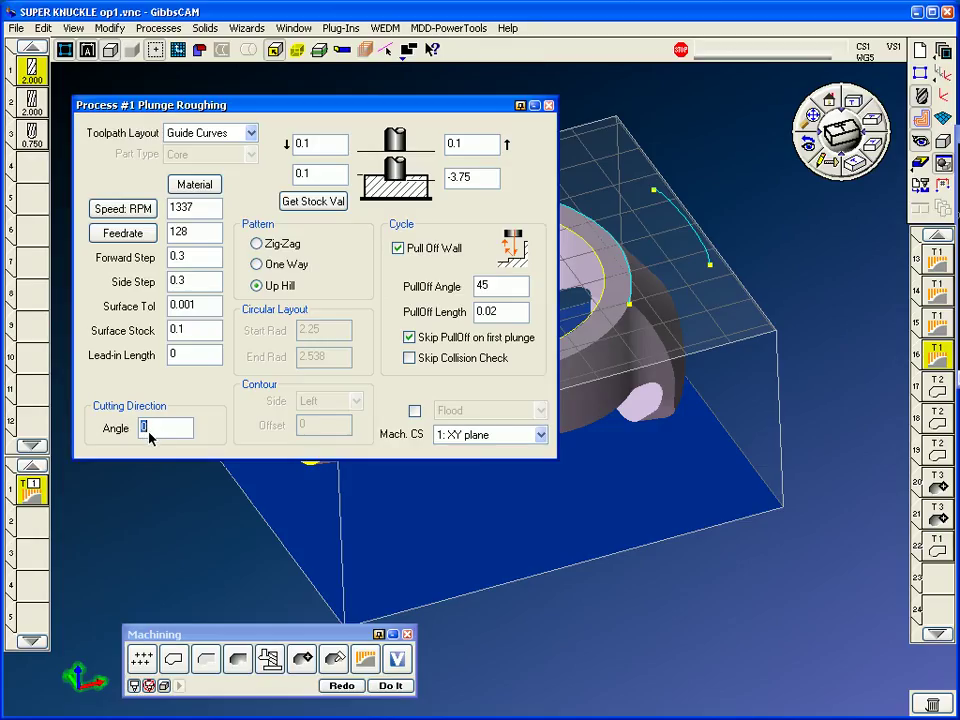
left_click(549, 106)
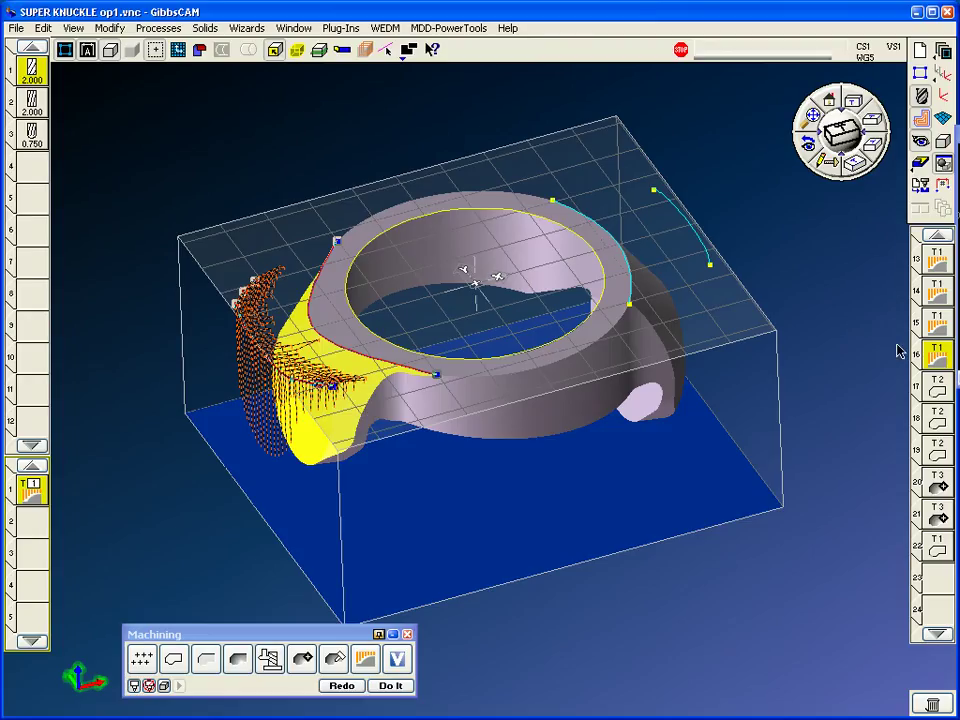
- Simulate the cut past the guide curve plunge roughing and examine the stepped shoulder beside the knuckle's ring up close and from an angle
left_click(921, 163)
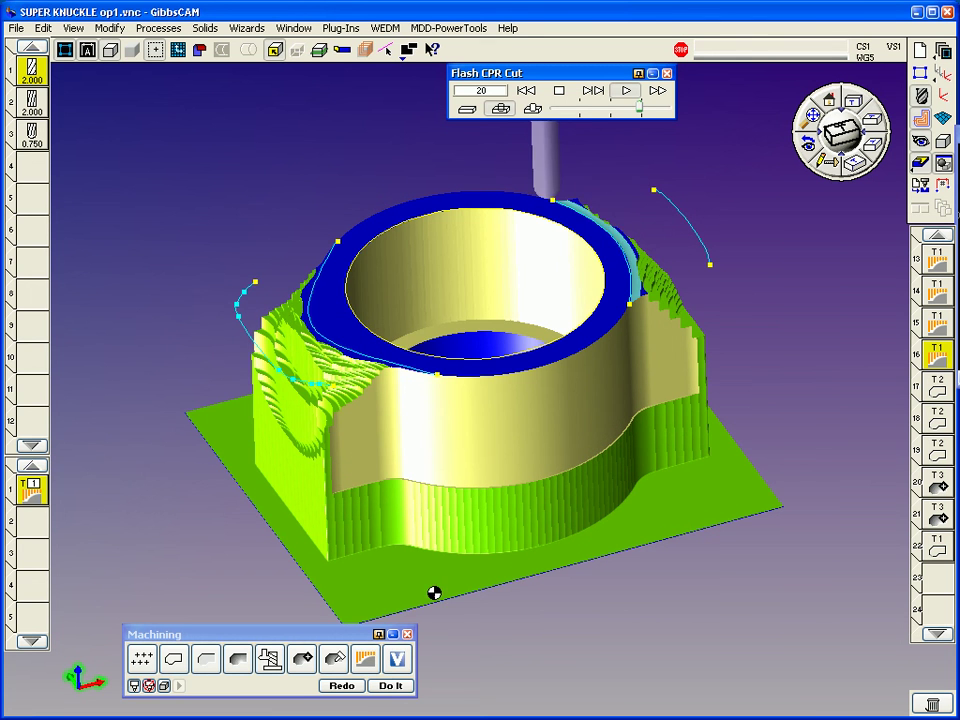
middle_click_drag(641, 535, 574, 486)
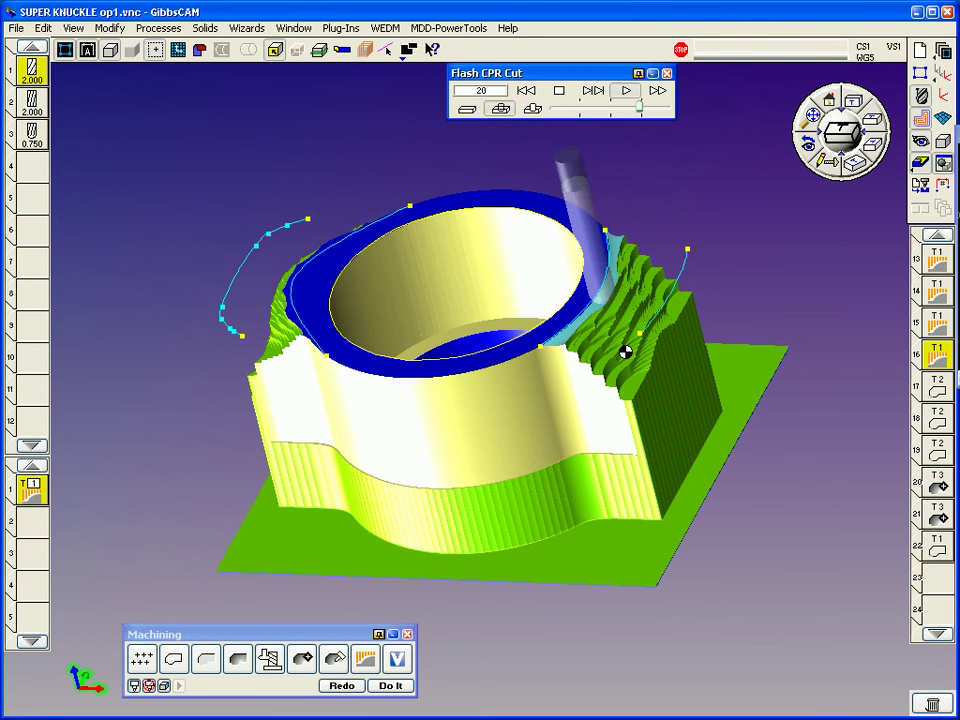
left_click_drag(754, 141, 448, 496)
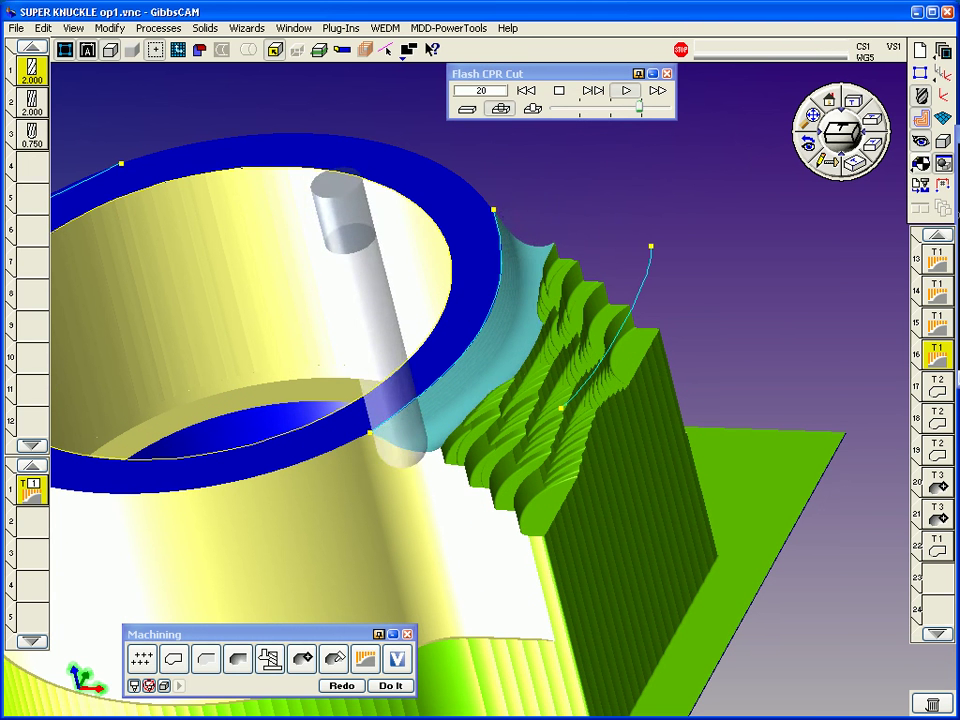
scroll(538, 611, "down", 5)
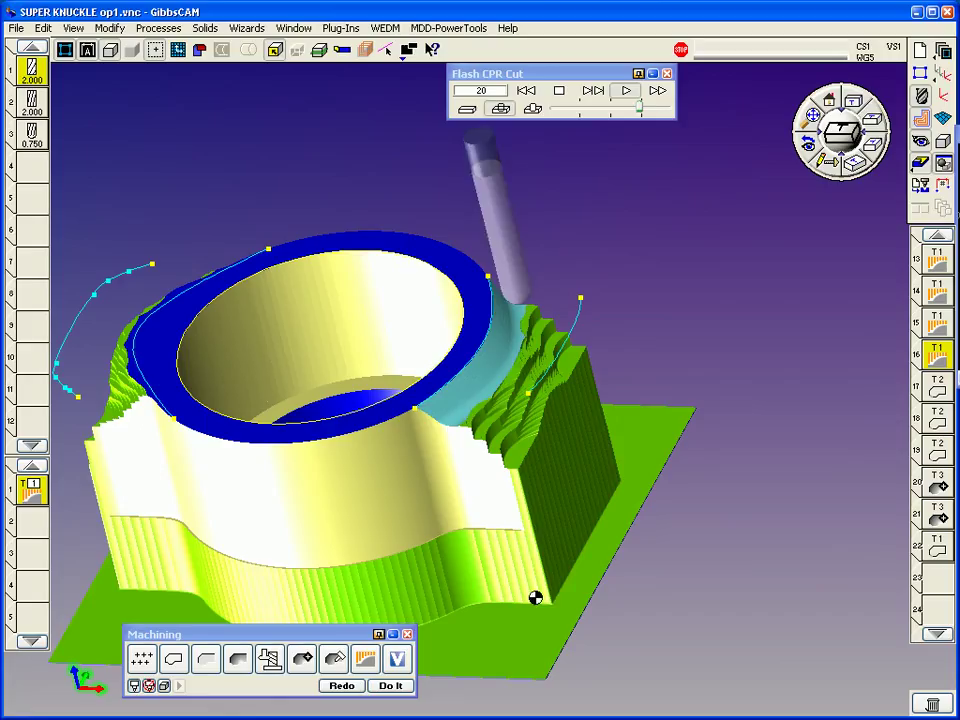